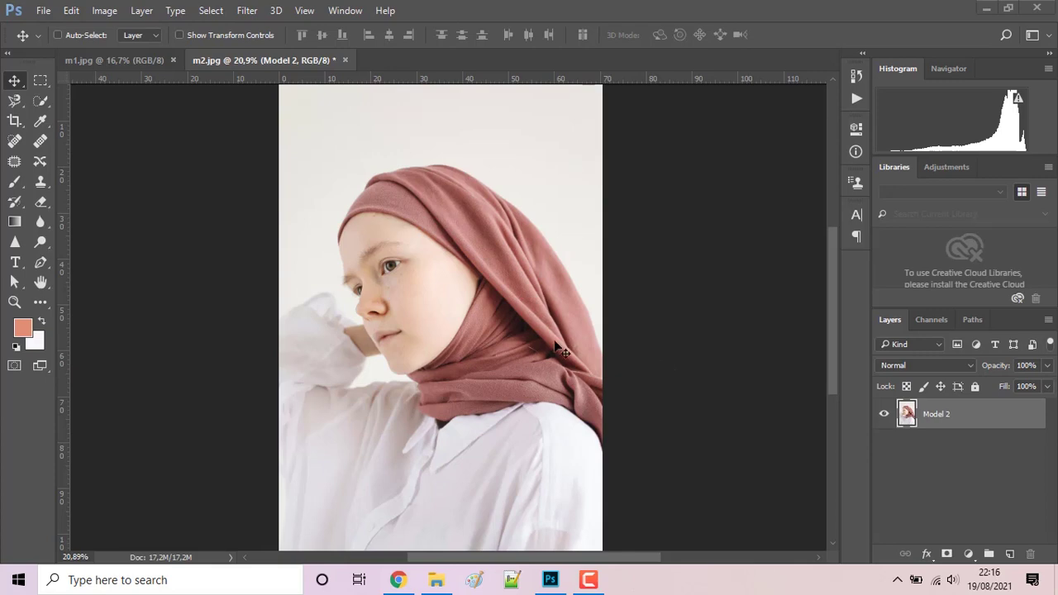
Step: Zoom in closely on the model's face in m2.jpg and centre it in the view
scroll(538, 341, up, 1)
scroll(538, 341, up, 1)
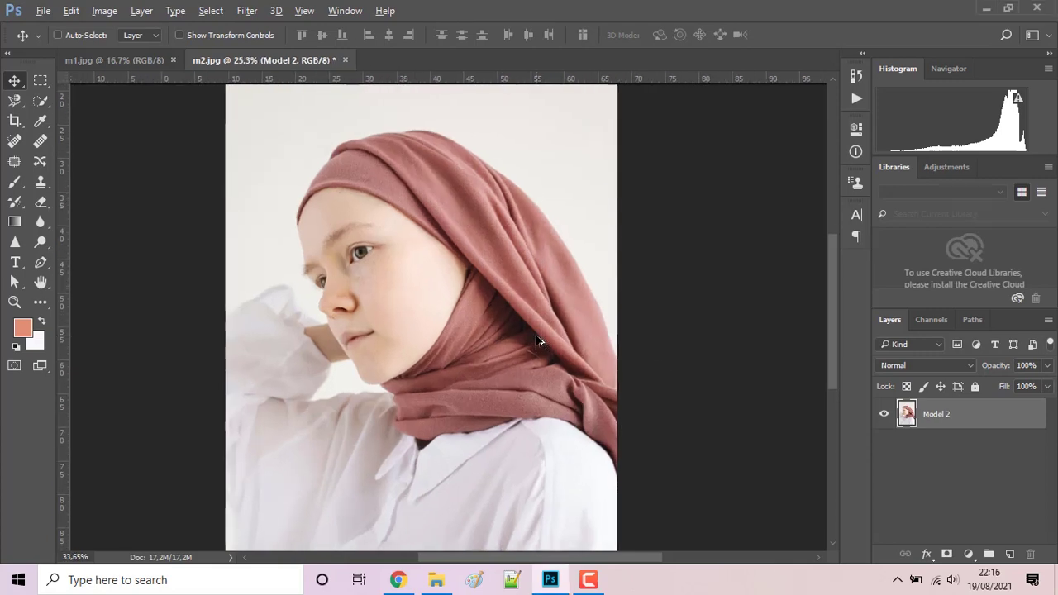
scroll(399, 295, up, 1)
scroll(375, 286, up, 1)
scroll(376, 287, up, 1)
scroll(376, 287, up, 1)
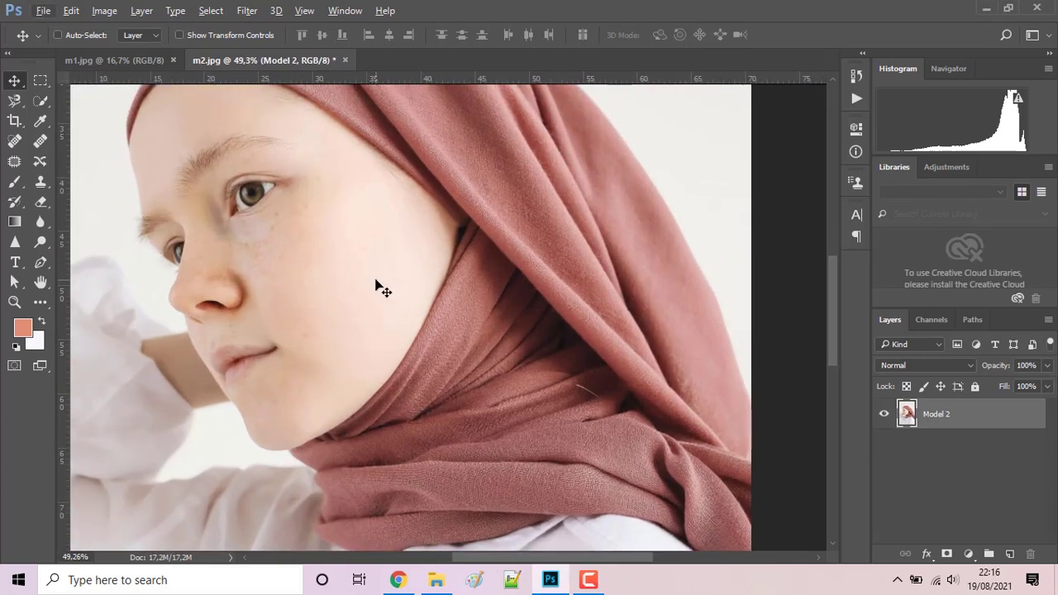
scroll(377, 286, up, 1)
scroll(377, 286, up, 1)
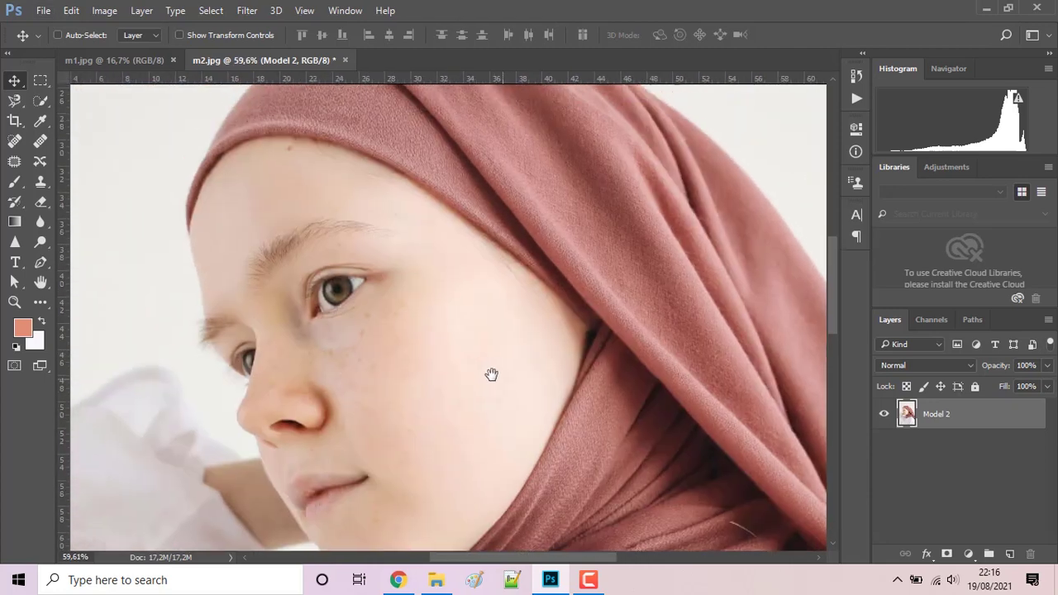
drag(372, 248, 491, 372)
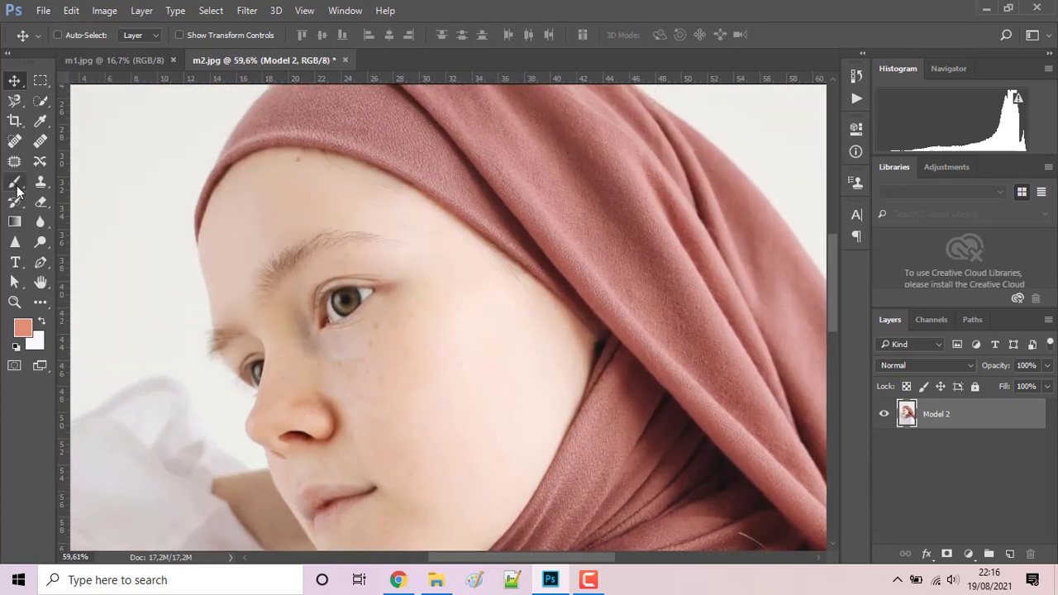
Step: Start a Pen shape path at the forehead hairline, down to the eyebrow and along it
click(40, 262)
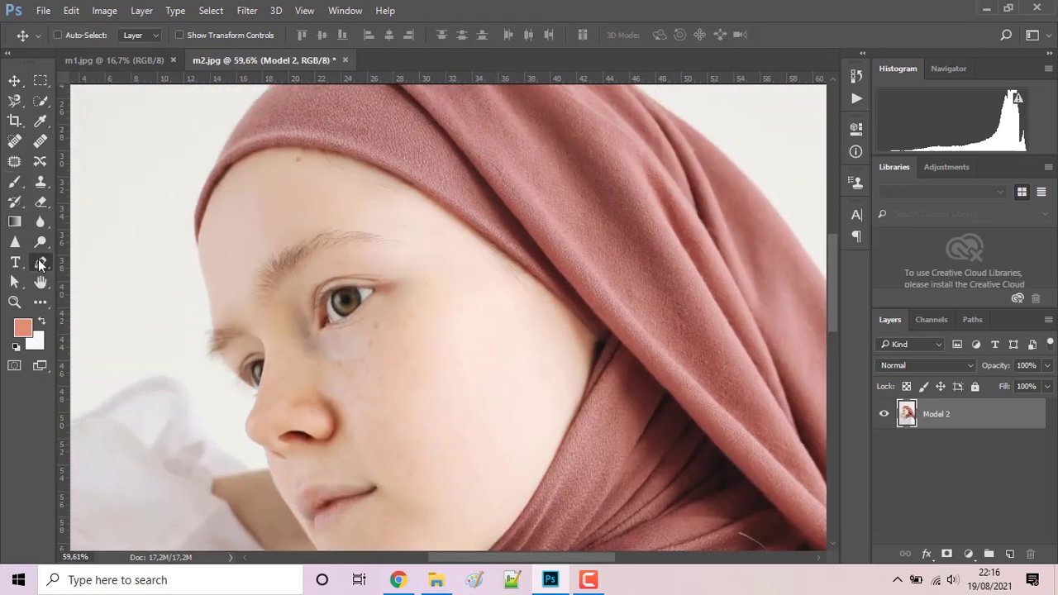
click(228, 169)
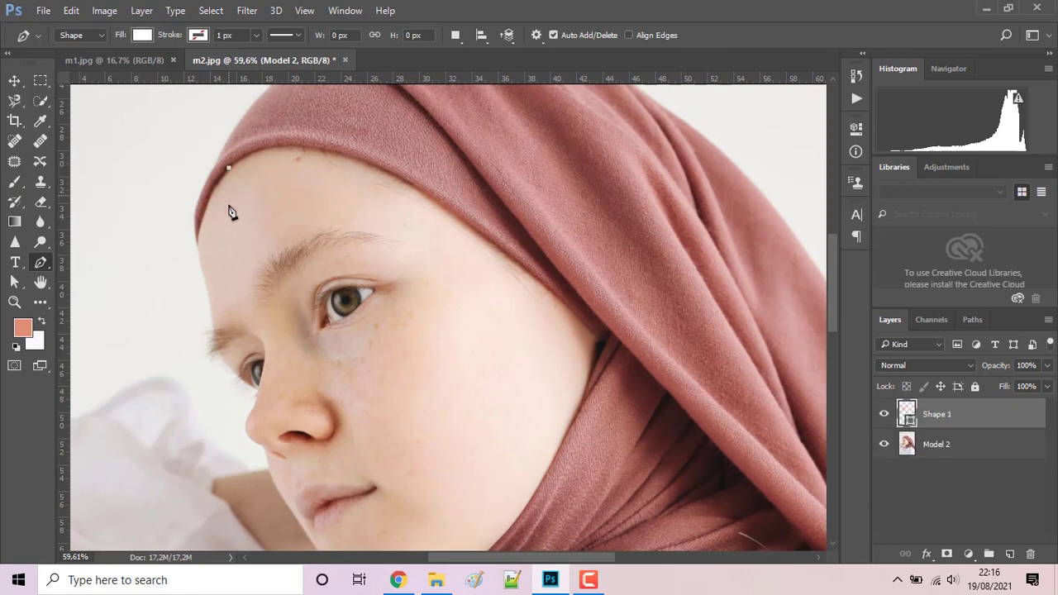
click(251, 286)
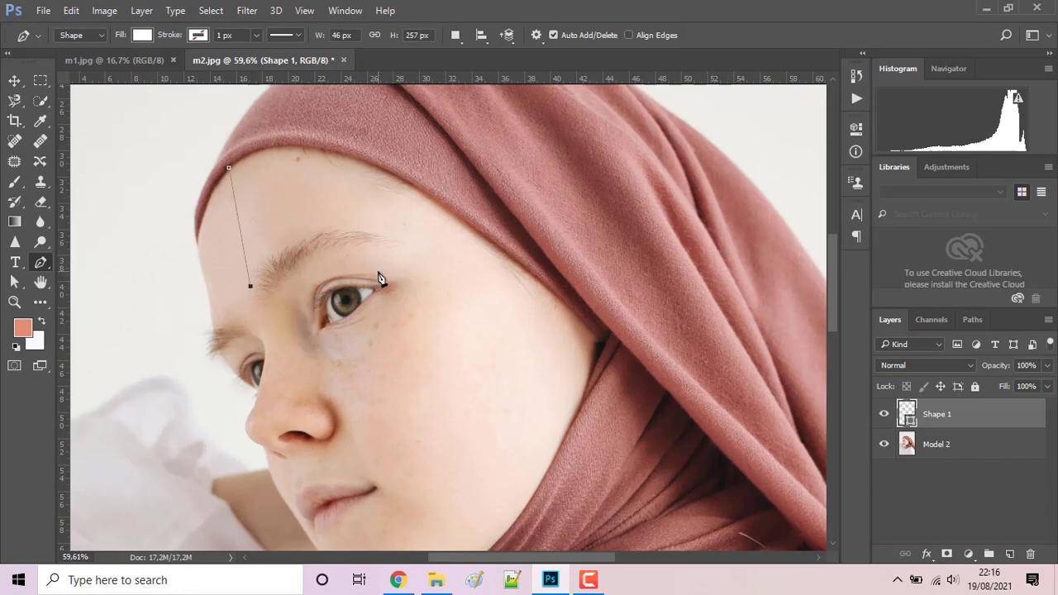
drag(378, 272, 412, 285)
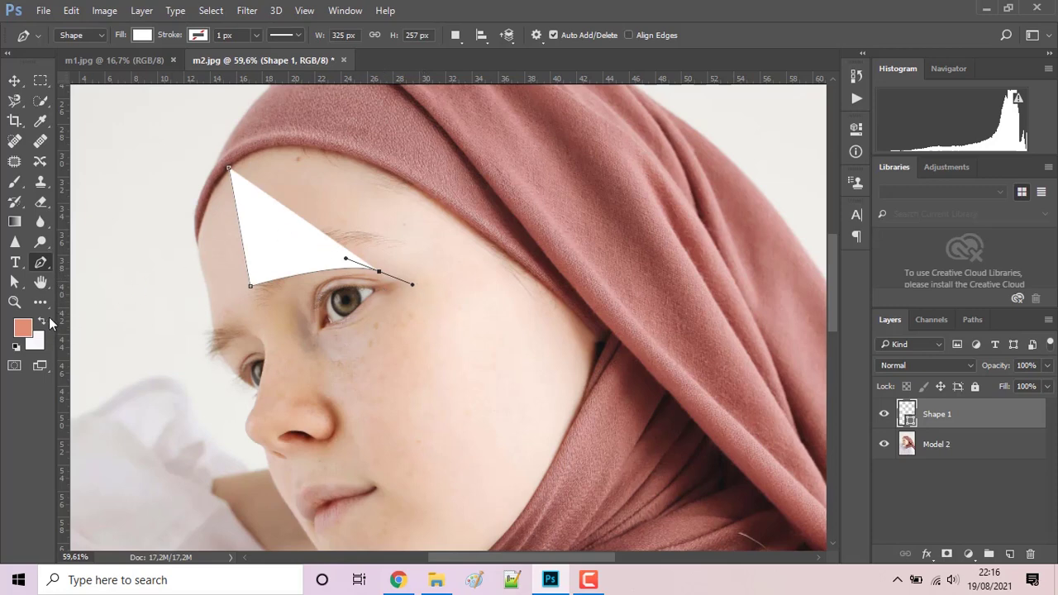
click(146, 40)
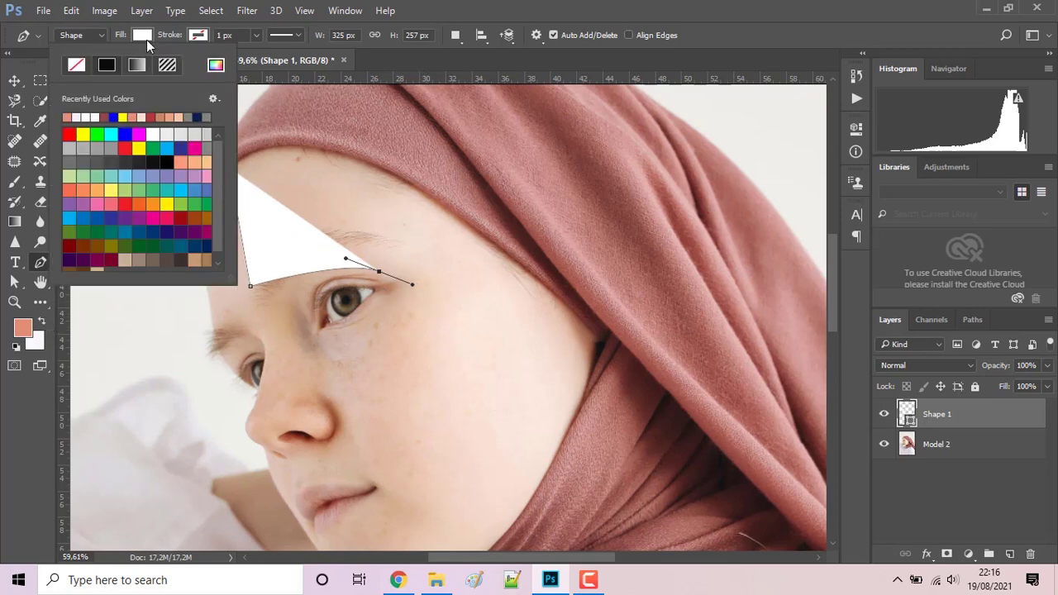
Step: Set the shape's fill to No Color and its stroke to blue
click(76, 66)
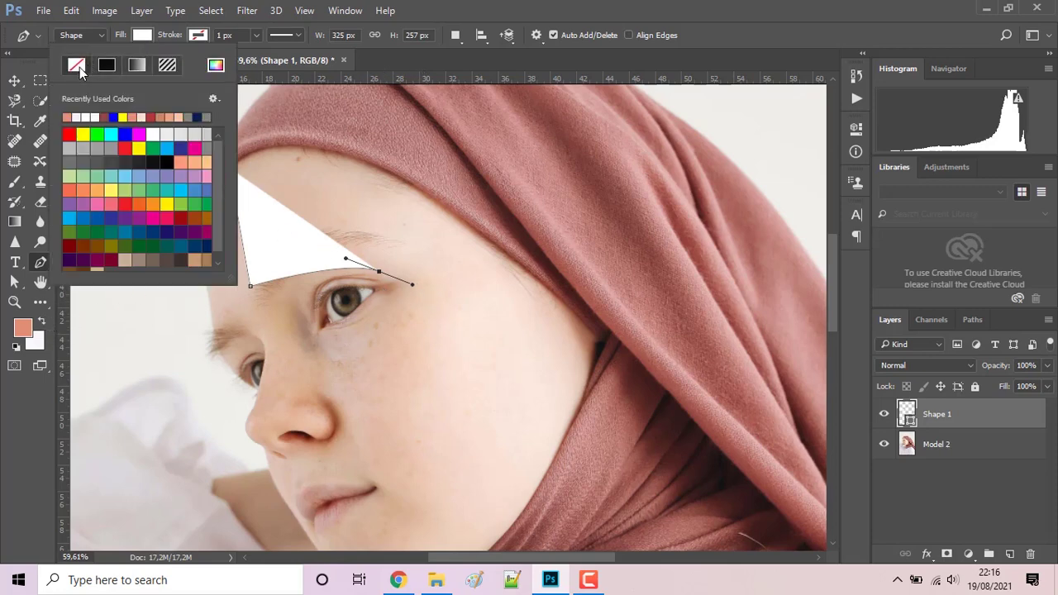
click(204, 39)
click(204, 39)
click(204, 39)
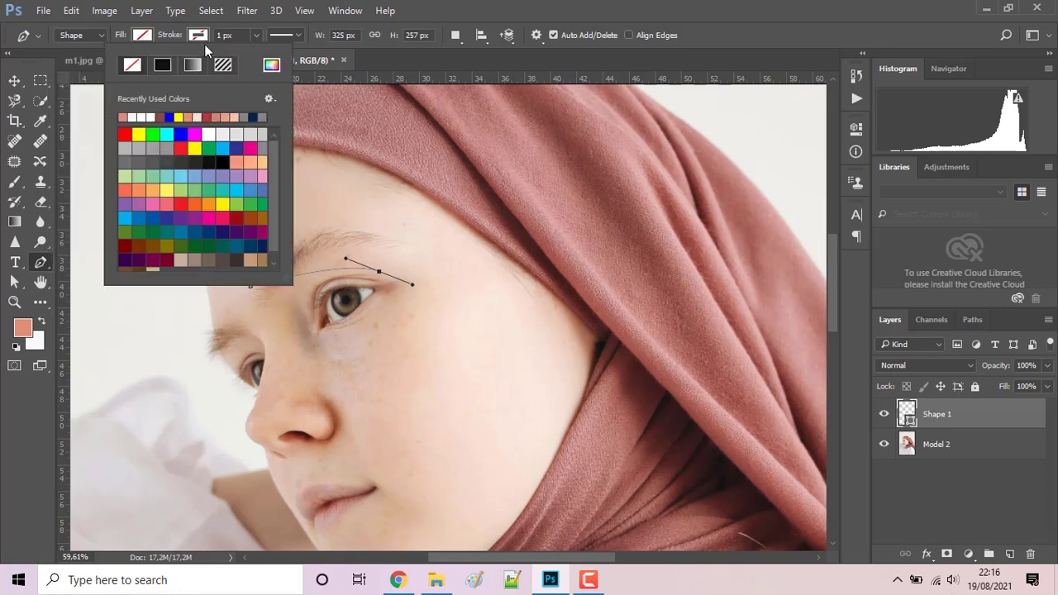
click(169, 116)
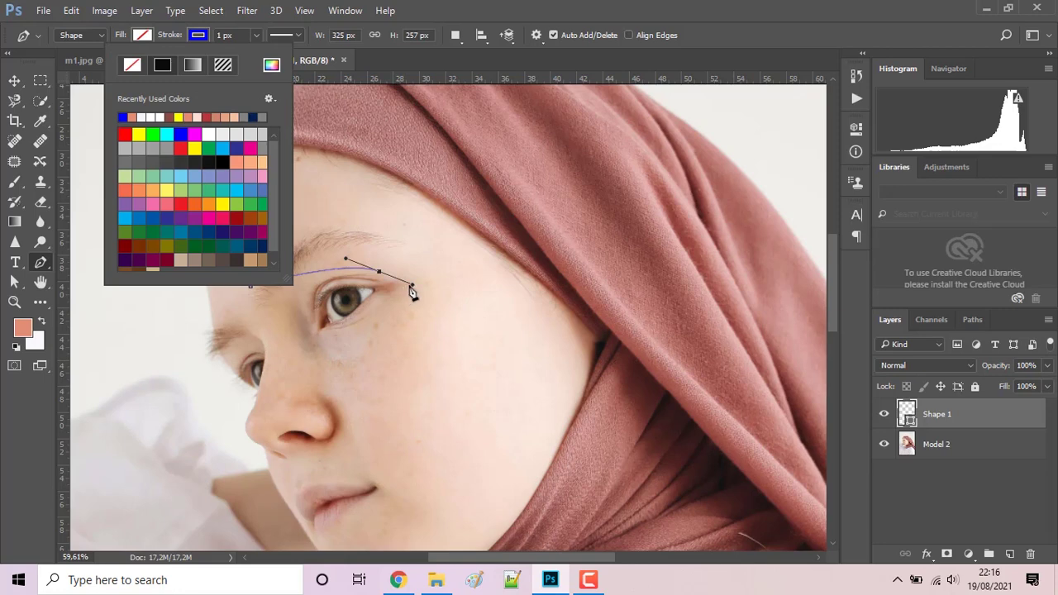
click(206, 33)
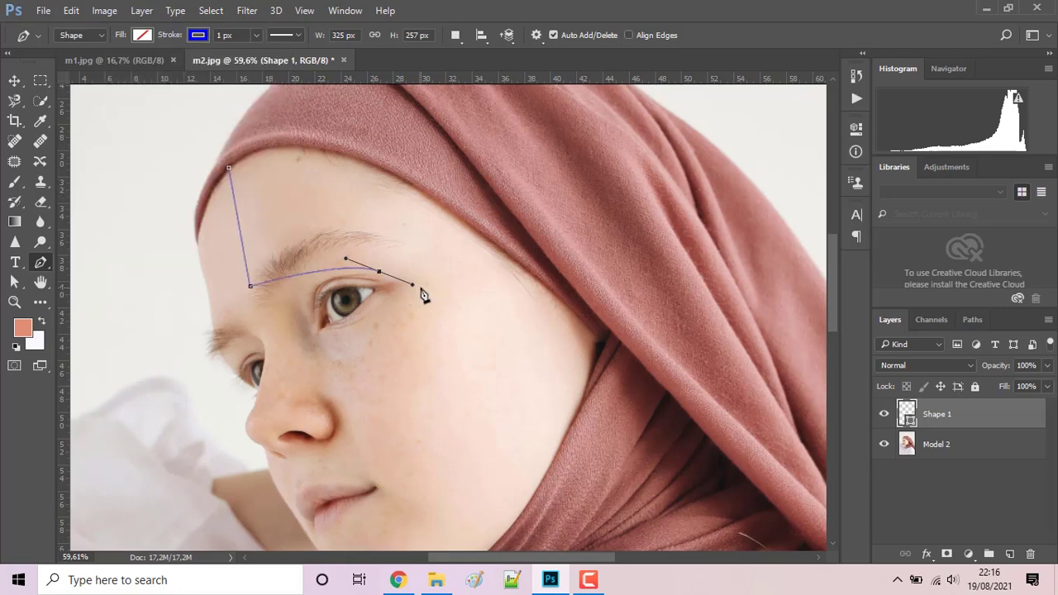
Step: Trace the path around the outer eye corner, under the eye, beside the nostril to the lip corner
drag(412, 285, 401, 280)
drag(410, 285, 423, 289)
drag(315, 346, 267, 339)
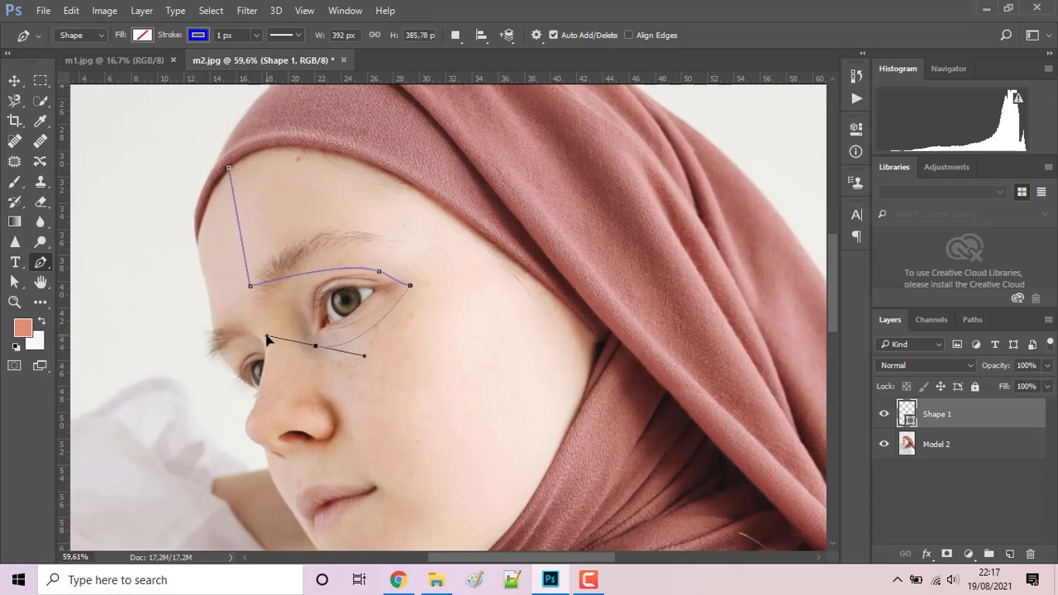
alt+click(314, 346)
scroll(409, 406, down, 3)
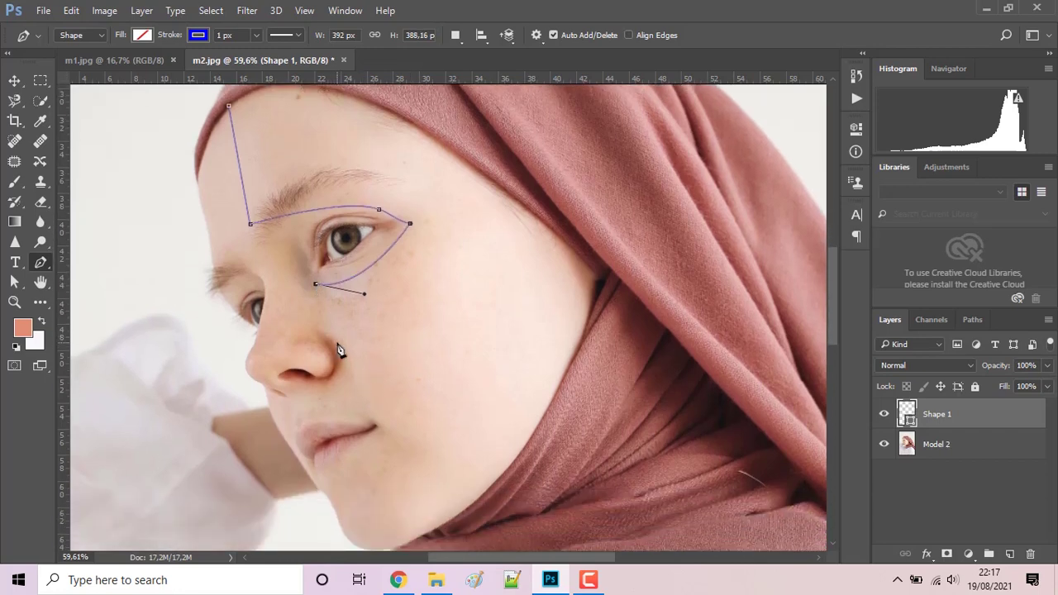
drag(341, 344, 380, 370)
drag(344, 410, 325, 417)
drag(382, 419, 401, 417)
alt+click(382, 419)
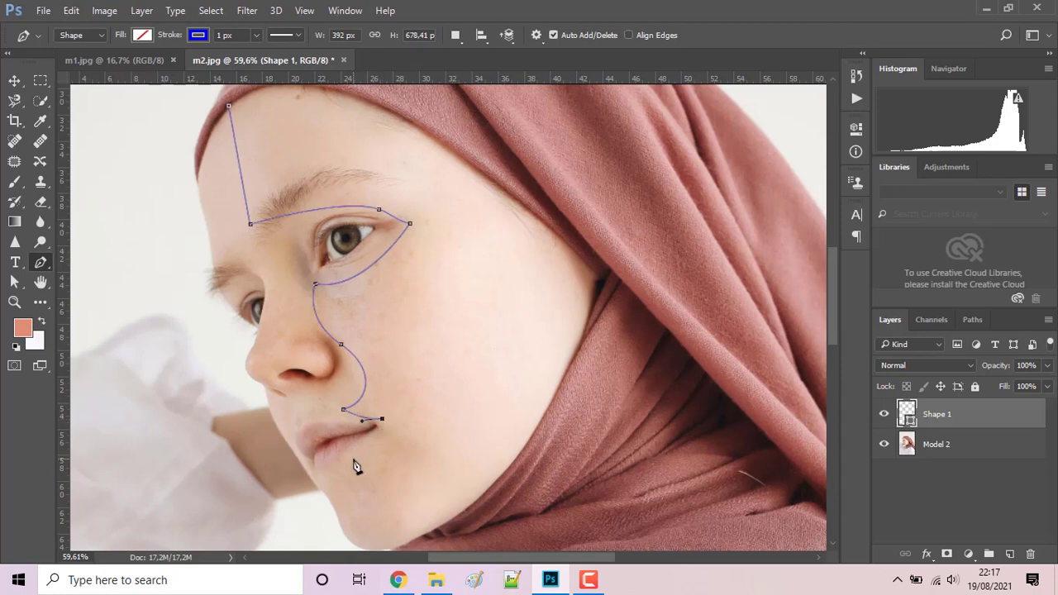
Step: Continue the path below the lower lip, around the chin and along the jawline
drag(353, 459, 307, 478)
scroll(357, 466, down, 1)
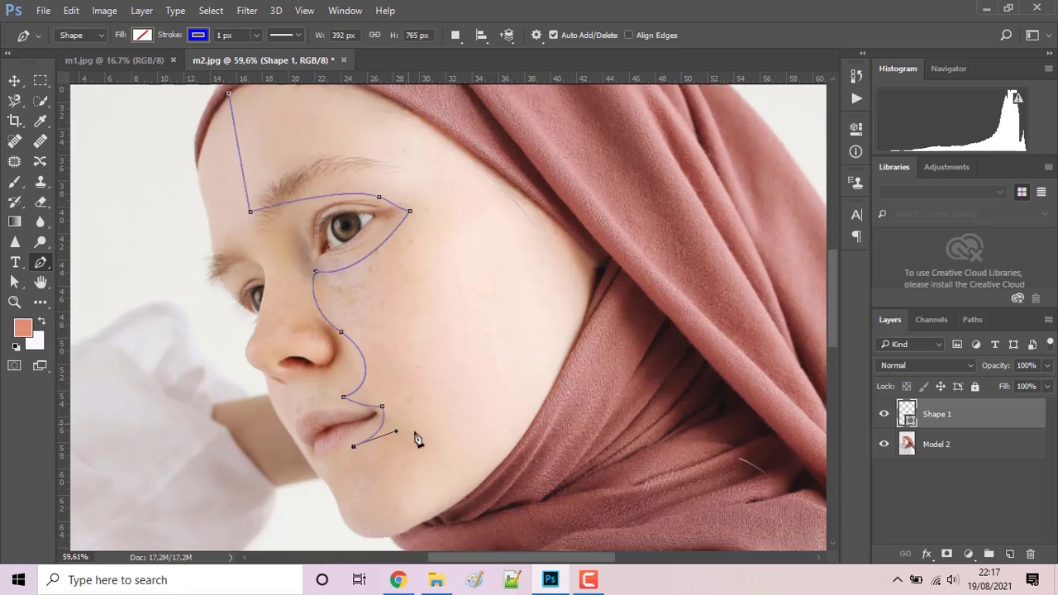
scroll(416, 437, down, 1)
scroll(421, 401, down, 1)
scroll(385, 406, down, 1)
scroll(368, 389, down, 1)
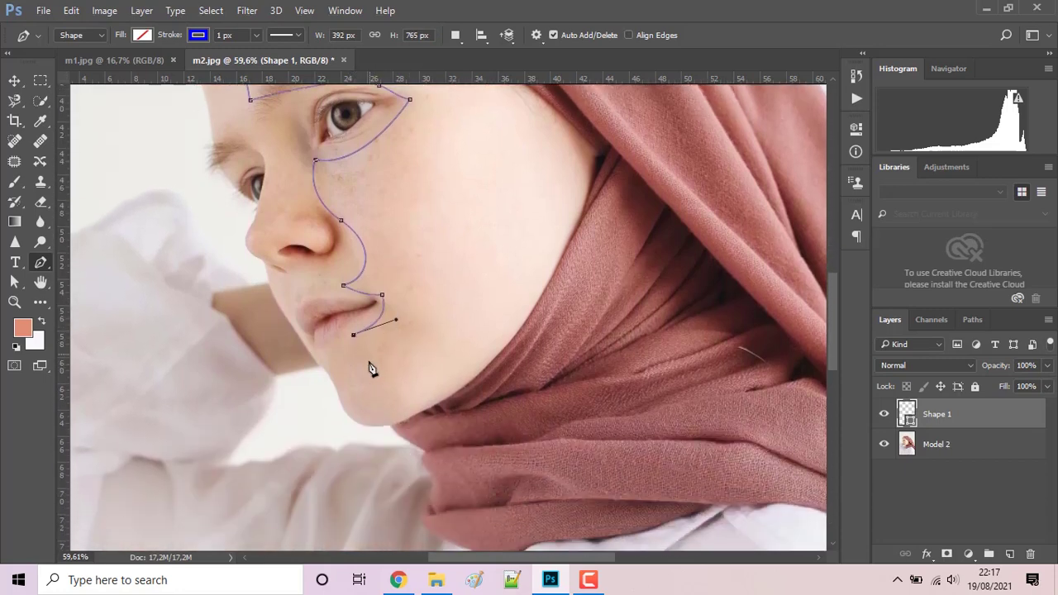
drag(382, 426, 405, 440)
alt+click(383, 426)
drag(426, 409, 460, 386)
Step: Extend the path with a curved anchor on the shirt collar below the neck
scroll(432, 417, down, 2)
scroll(434, 417, down, 1)
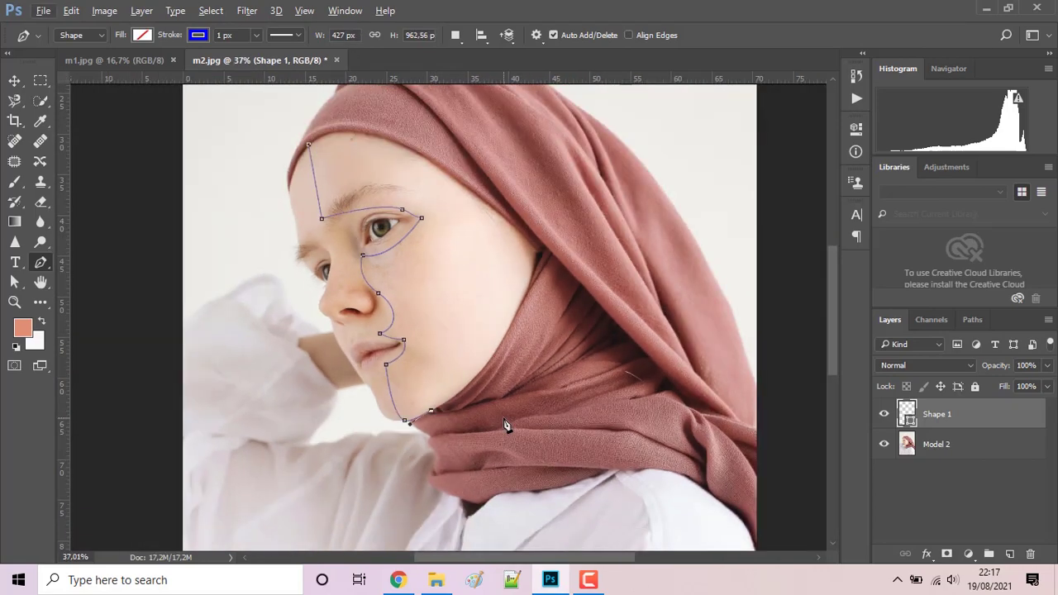
drag(506, 425, 513, 272)
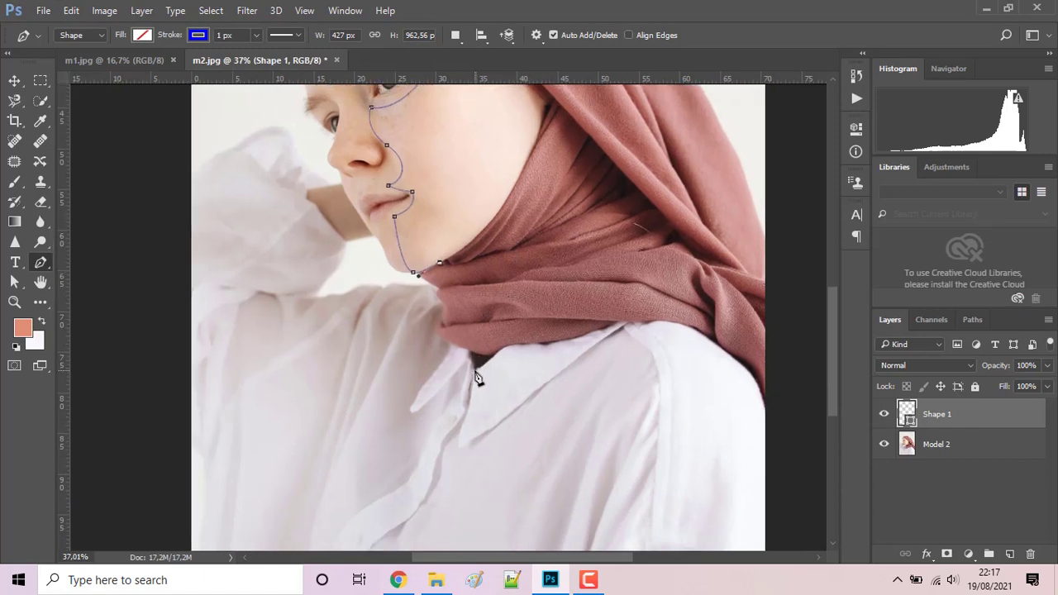
drag(475, 370, 464, 427)
Step: Add path points at the image's bottom edge and bottom-right corner
drag(530, 446, 551, 281)
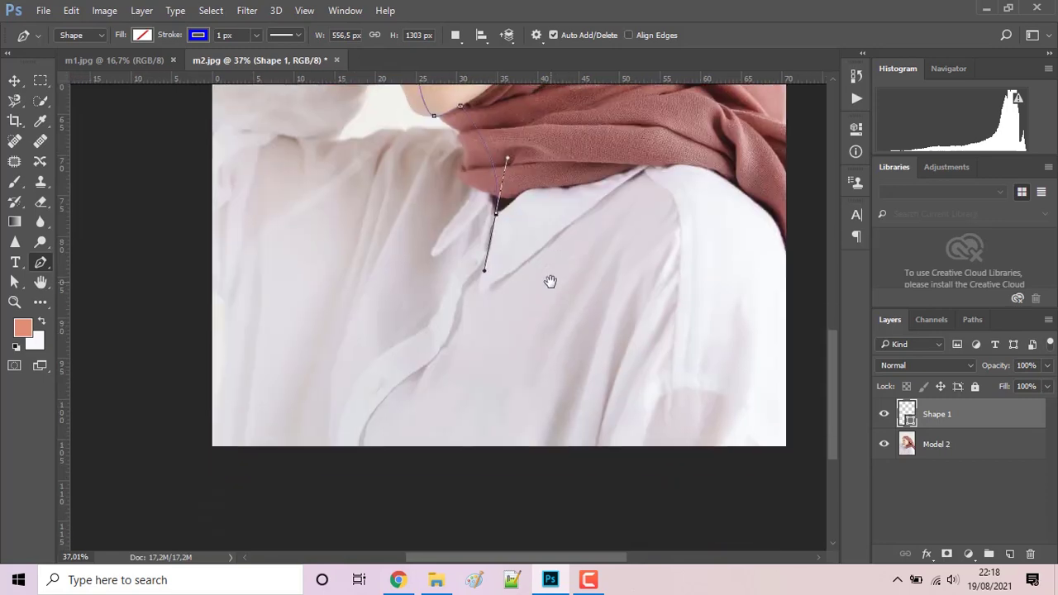
click(481, 447)
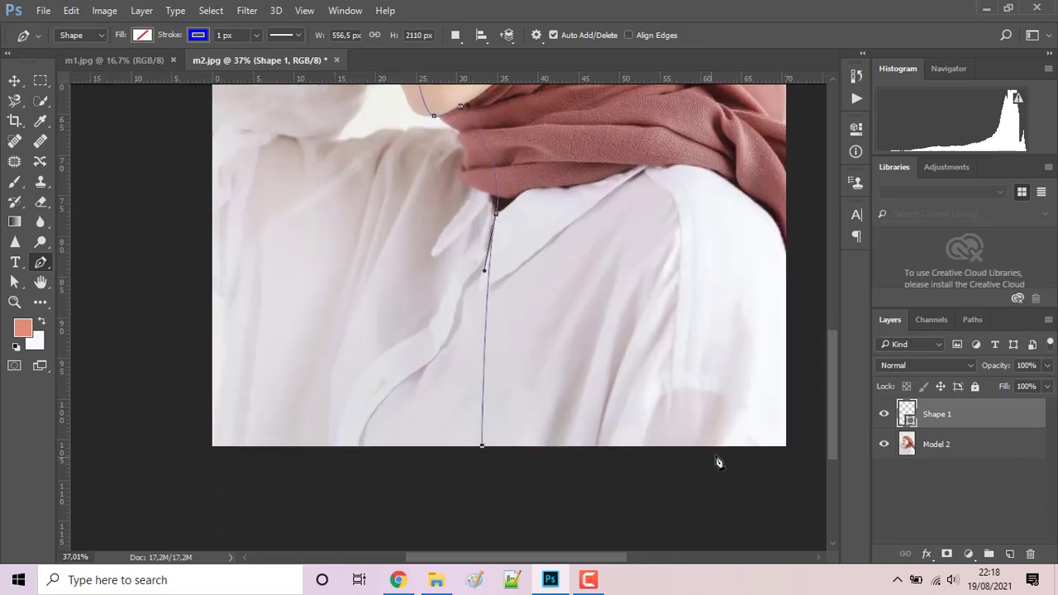
click(787, 447)
scroll(794, 404, up, 3)
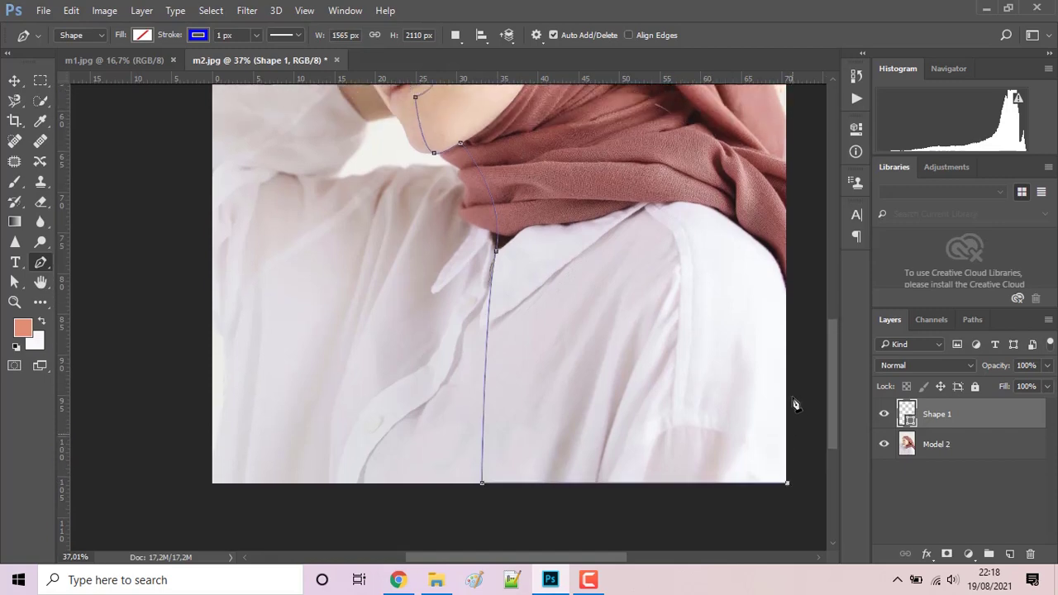
scroll(794, 404, up, 1)
scroll(815, 213, up, 1)
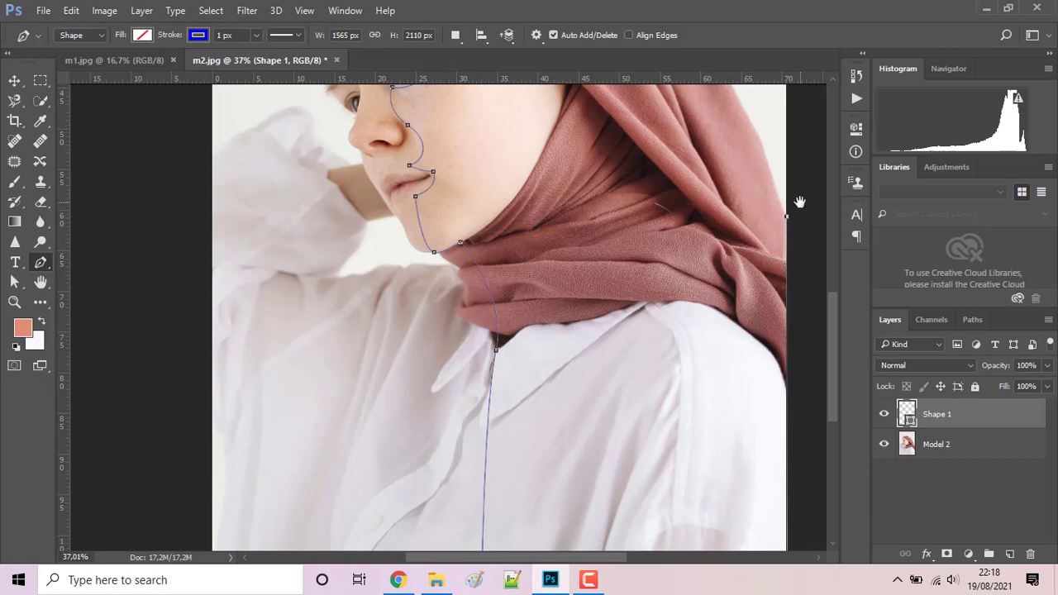
drag(773, 232, 623, 350)
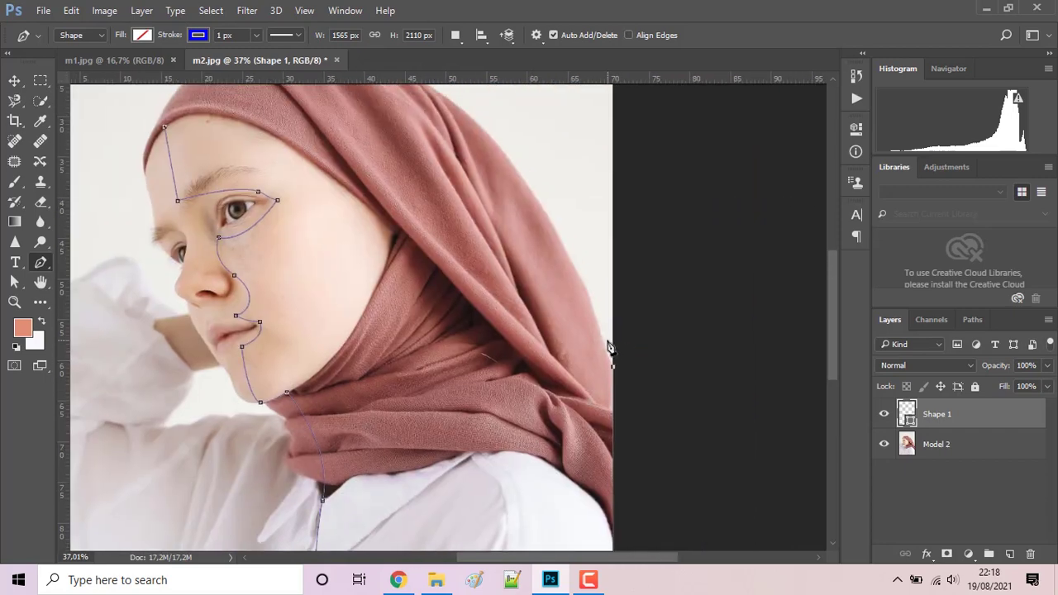
scroll(608, 347, up, 1)
Step: Add curved anchors climbing the hijab's right outer edge
scroll(609, 349, up, 1)
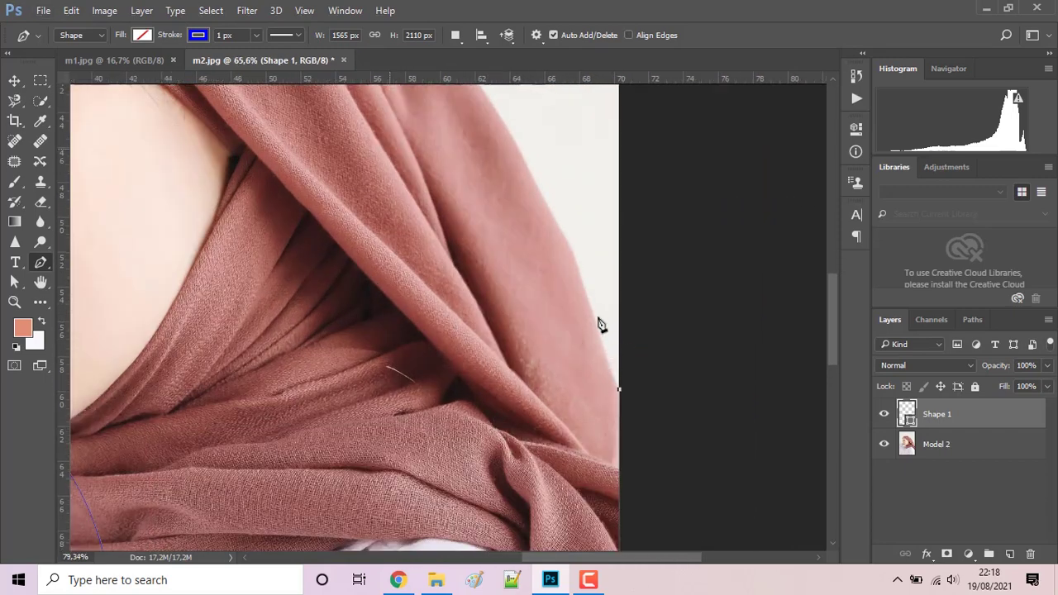
mouse_move(592, 311)
mouse_down()
mouse_move(583, 274)
mouse_move(589, 309)
mouse_up()
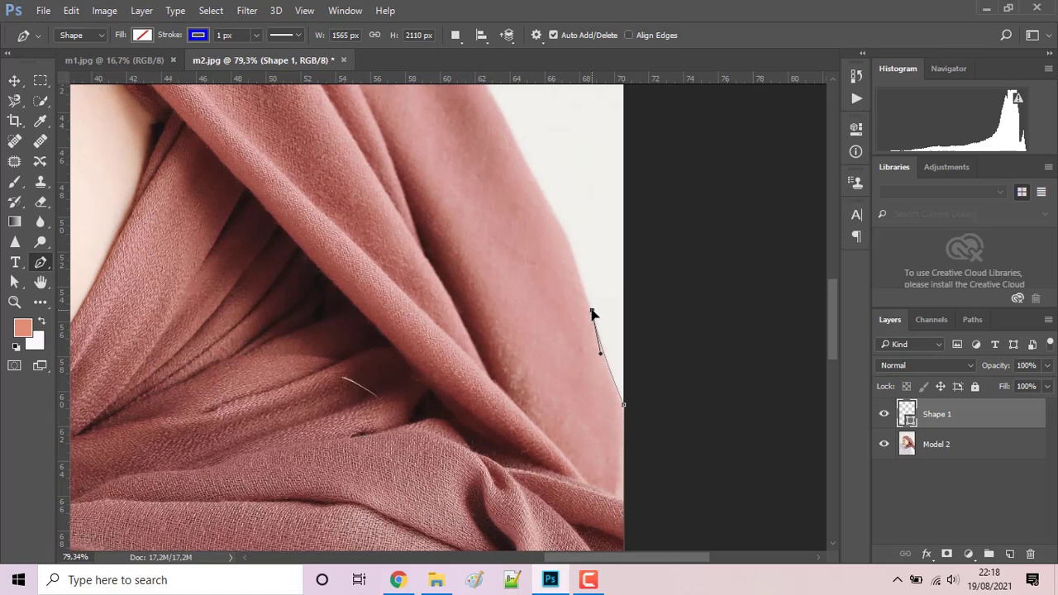
scroll(581, 269, up, 3)
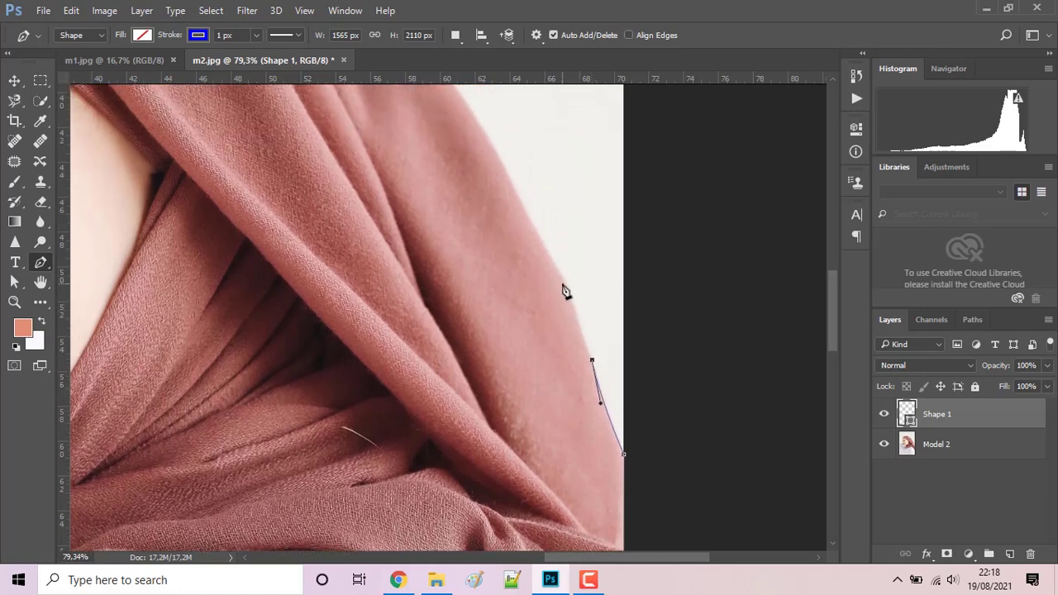
mouse_move(562, 278)
mouse_down()
mouse_move(555, 252)
mouse_move(562, 278)
mouse_up()
scroll(538, 239, up, 2)
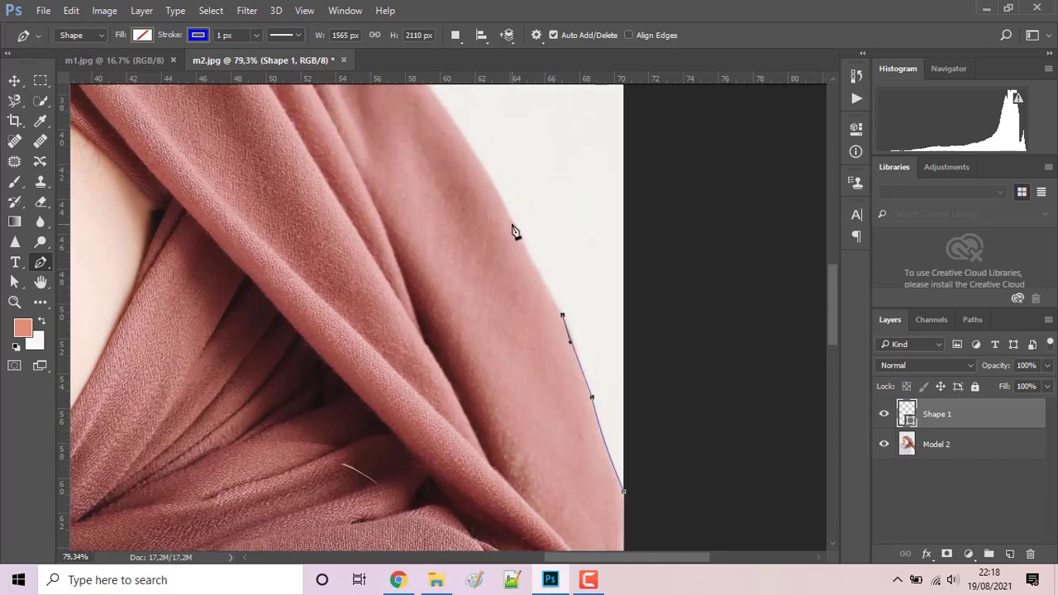
drag(507, 215, 502, 206)
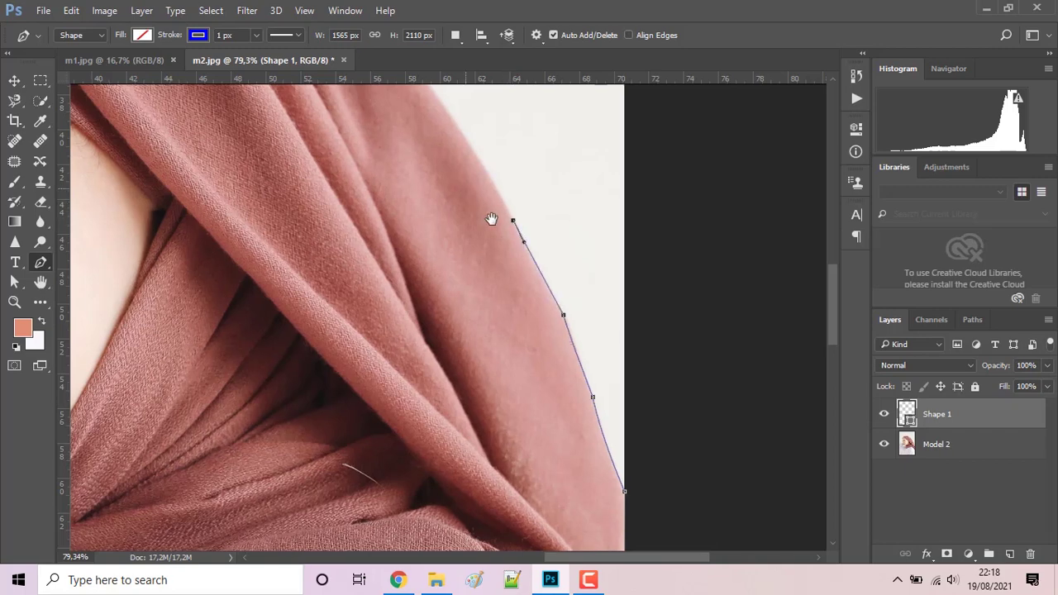
drag(491, 220, 546, 305)
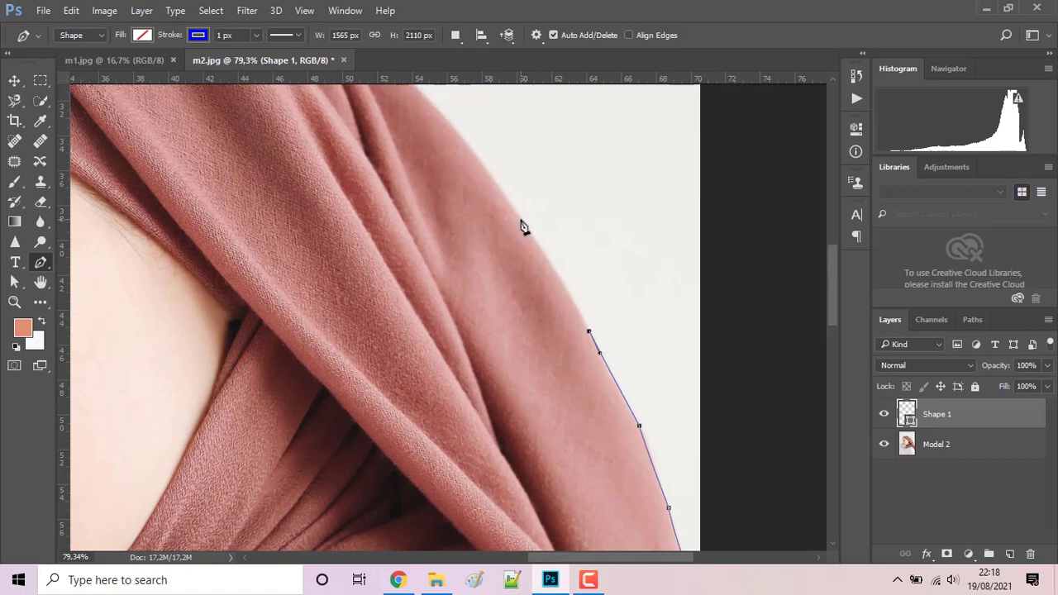
drag(521, 220, 495, 184)
Step: Continue smooth anchors along the hijab's upper edge to near the top of the head
scroll(535, 276, up, 5)
scroll(535, 276, left, 4)
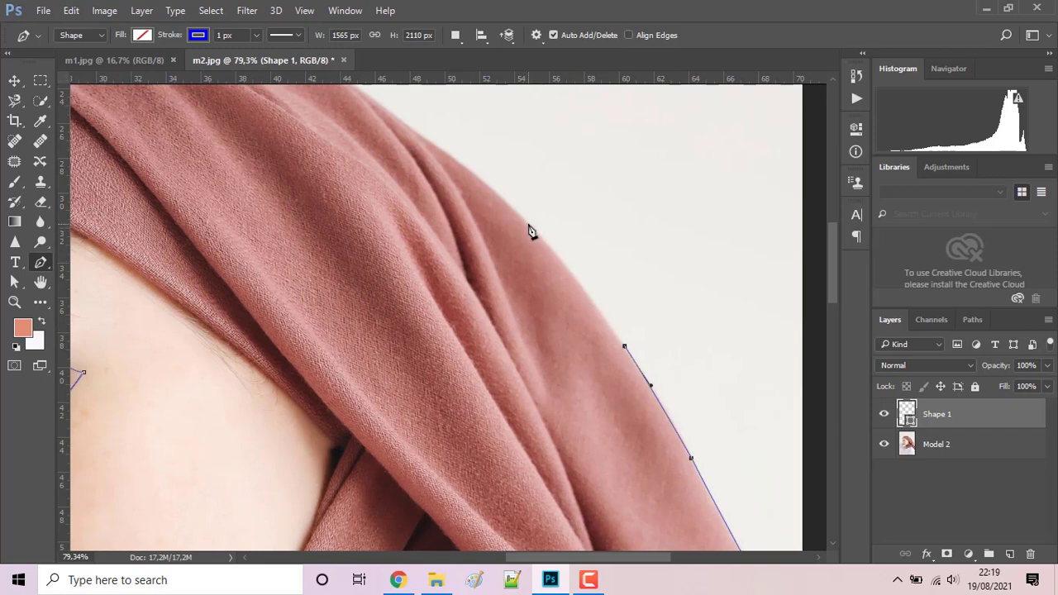
drag(530, 224, 500, 199)
drag(500, 198, 522, 221)
drag(449, 224, 518, 330)
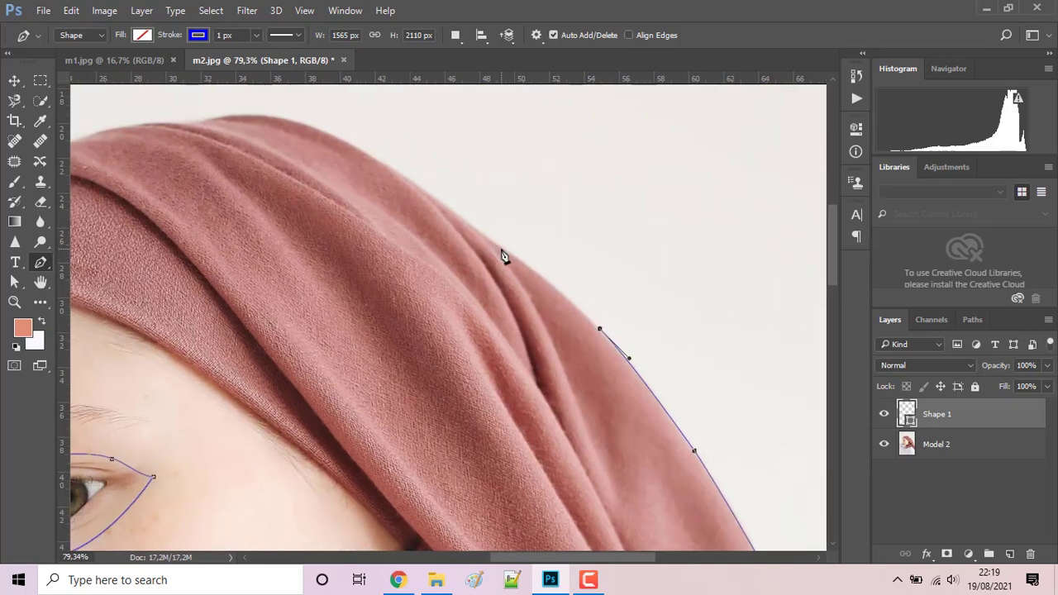
drag(504, 249, 473, 236)
alt+click(505, 249)
drag(441, 233, 507, 306)
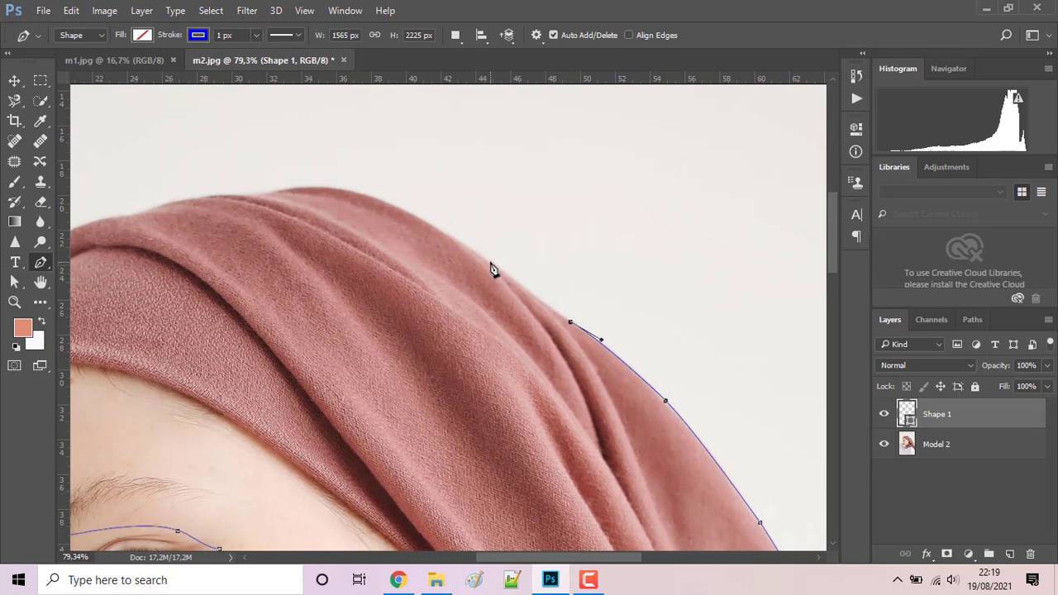
drag(490, 261, 462, 246)
mouse_move(400, 207)
mouse_down()
mouse_move(374, 198)
mouse_move(488, 248)
mouse_up()
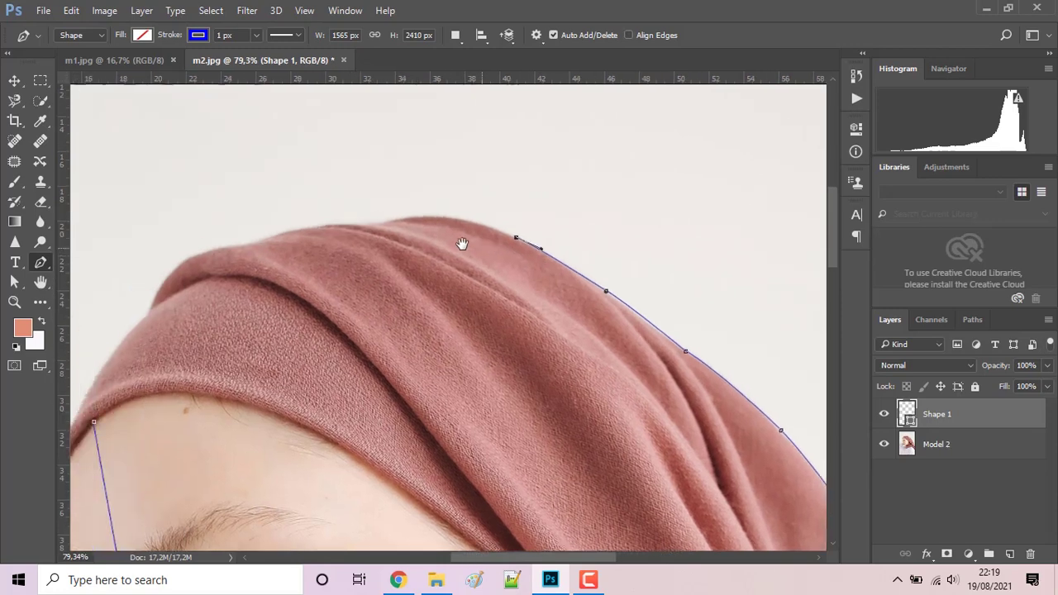
Step: Carry the path across the hijab's crown to its upper left curve
scroll(489, 248, up, 1)
scroll(488, 248, up, 1)
scroll(488, 248, up, 1)
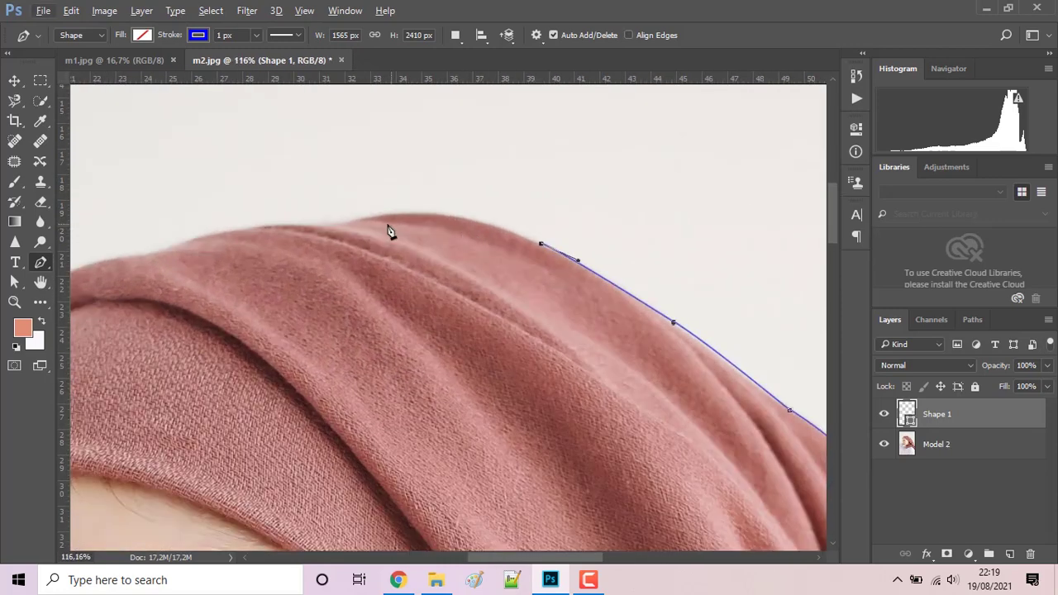
mouse_move(365, 216)
mouse_down()
mouse_move(299, 237)
mouse_move(342, 229)
mouse_up()
scroll(456, 284, left, 5)
scroll(455, 284, up, 1)
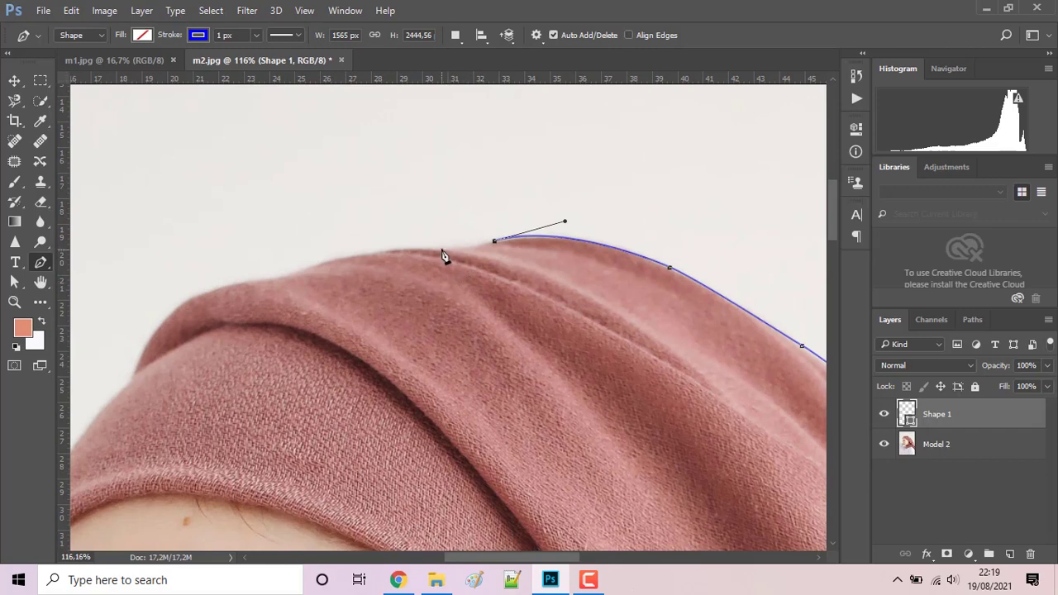
drag(441, 250, 417, 247)
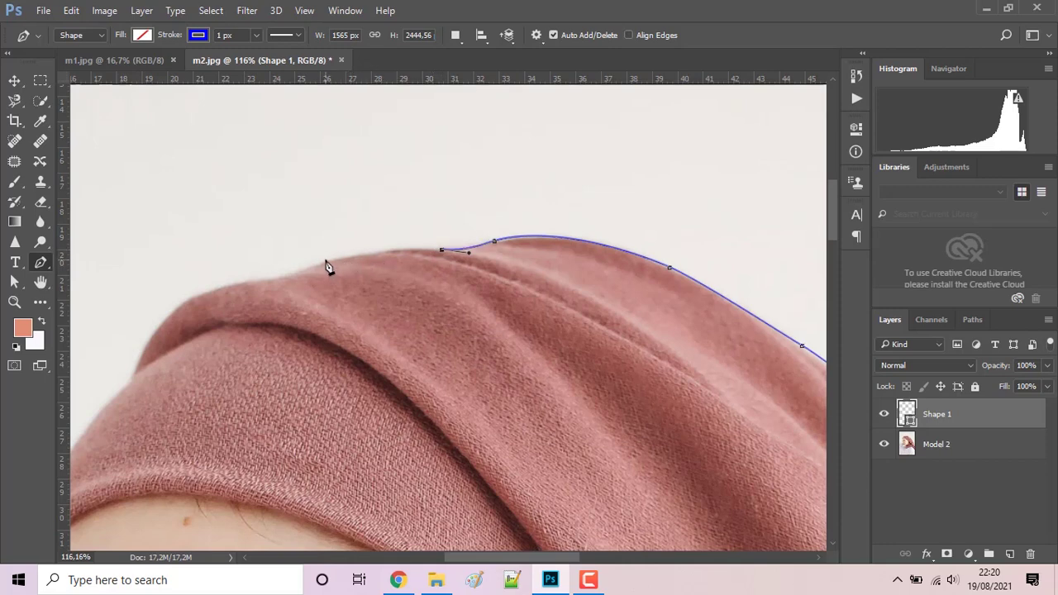
mouse_move(327, 263)
mouse_down()
mouse_move(273, 284)
mouse_move(297, 272)
mouse_up()
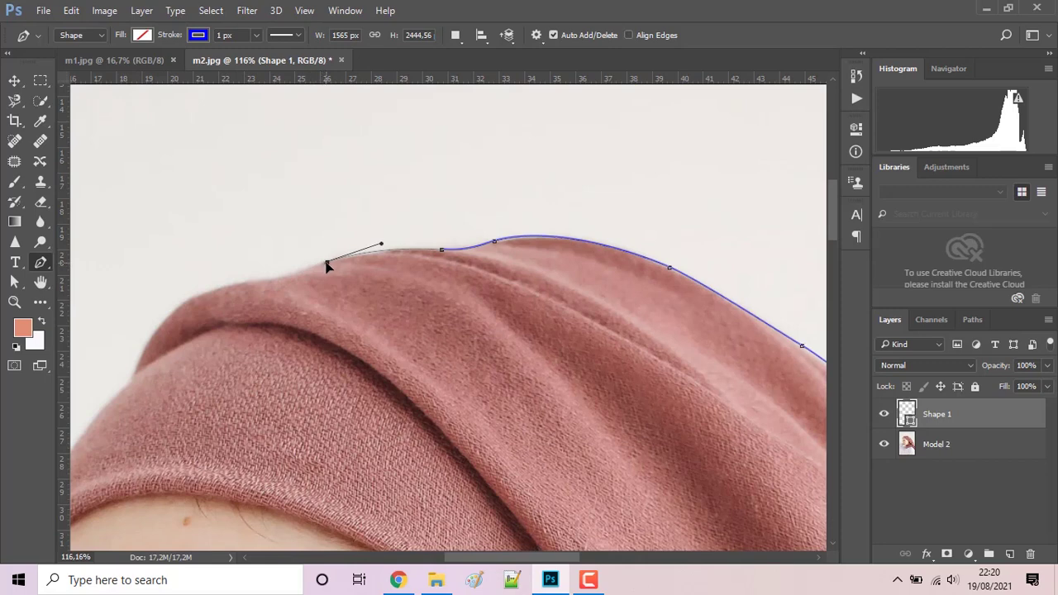
drag(286, 277, 268, 285)
Step: Run the path down the hijab's left edge and close it at the forehead start point
mouse_move(185, 300)
mouse_down()
mouse_move(148, 324)
mouse_move(178, 312)
mouse_up()
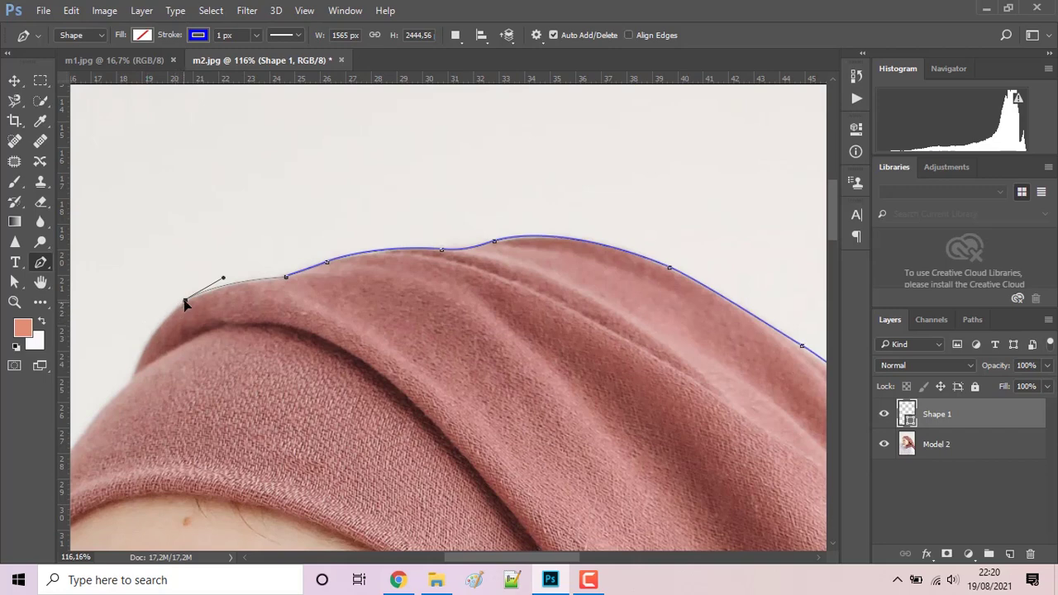
drag(243, 293, 349, 187)
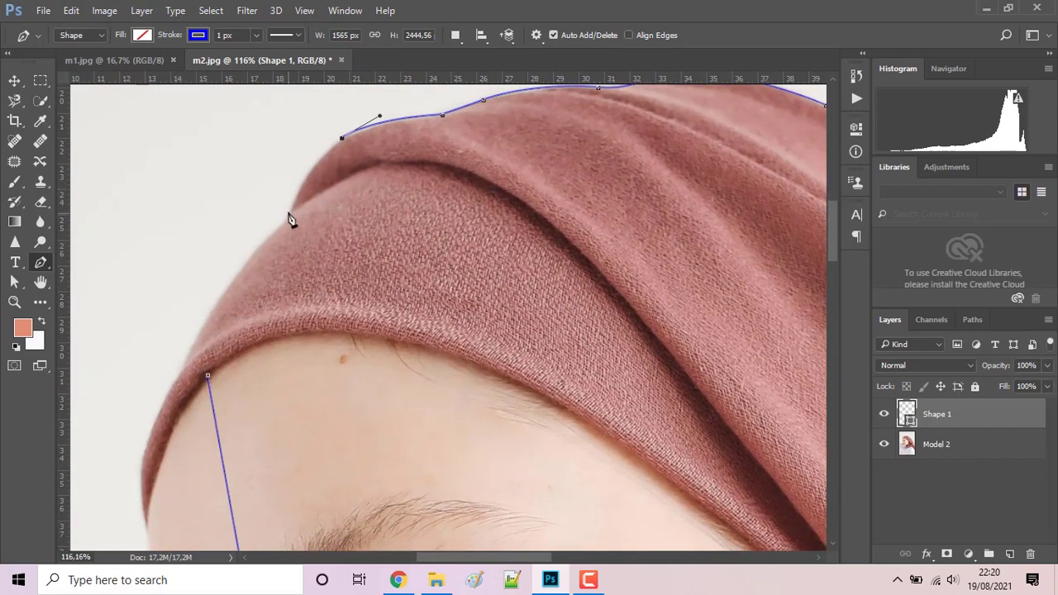
drag(289, 213, 273, 262)
alt+click(289, 213)
drag(197, 336, 172, 388)
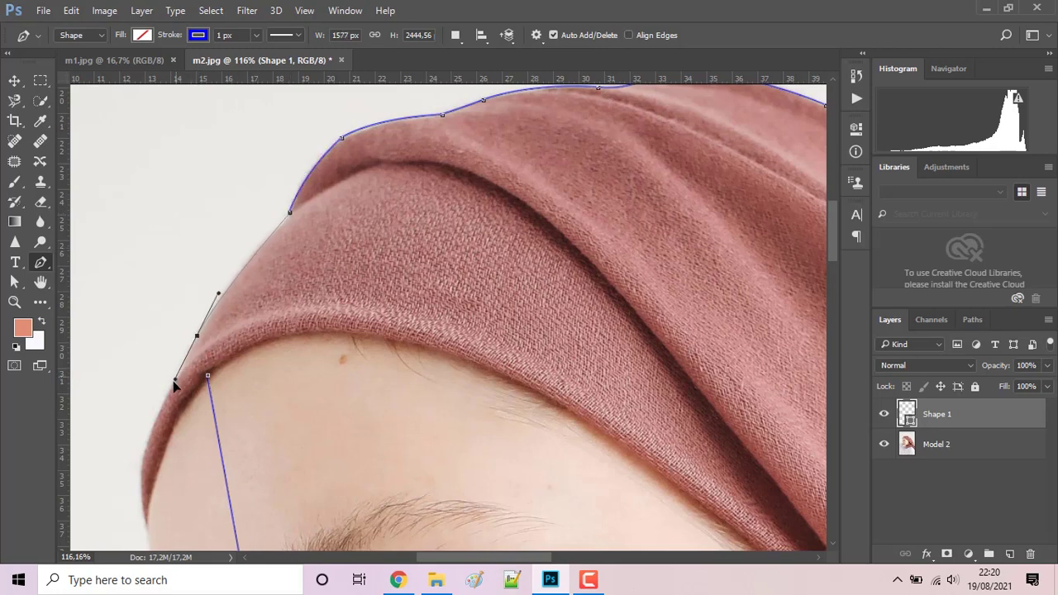
alt+click(197, 337)
click(208, 380)
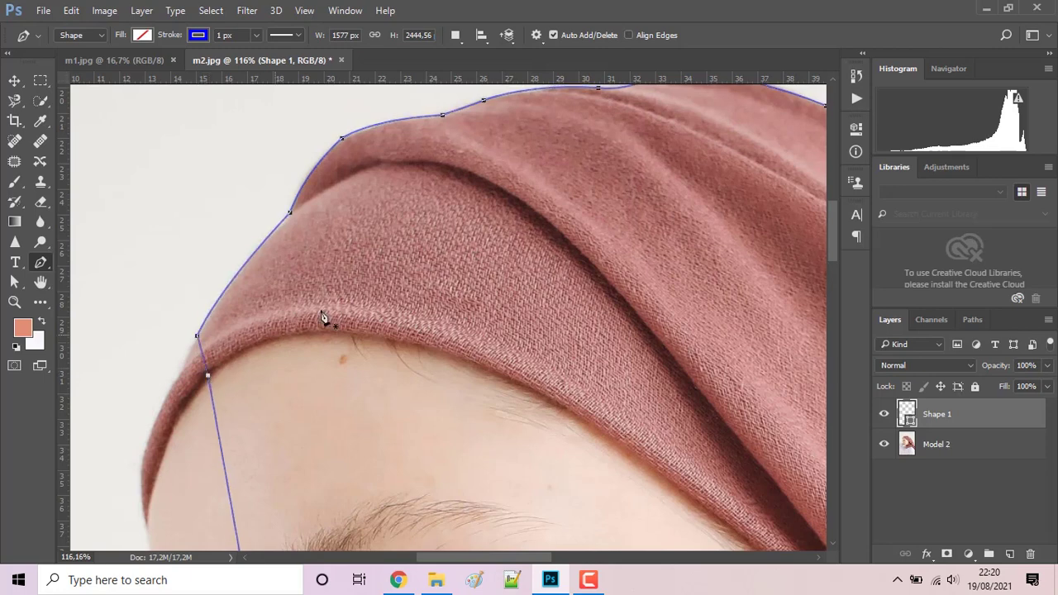
scroll(435, 293, down, 2)
scroll(496, 306, down, 2)
scroll(539, 314, down, 2)
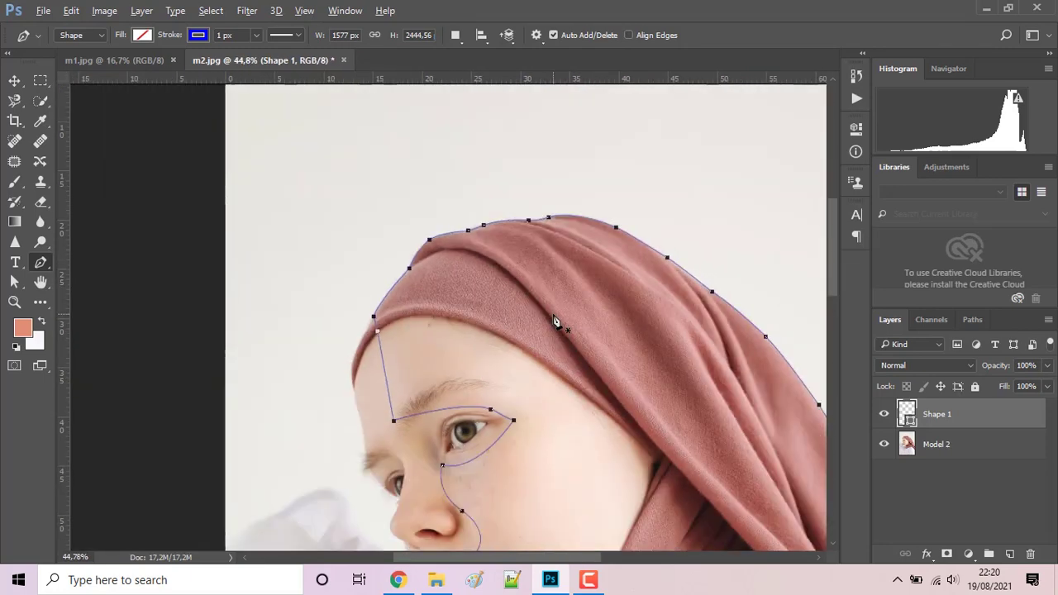
scroll(550, 318, down, 2)
Step: Fill Shape 1 with solid salmon and remove its stroke
scroll(559, 323, down, 1)
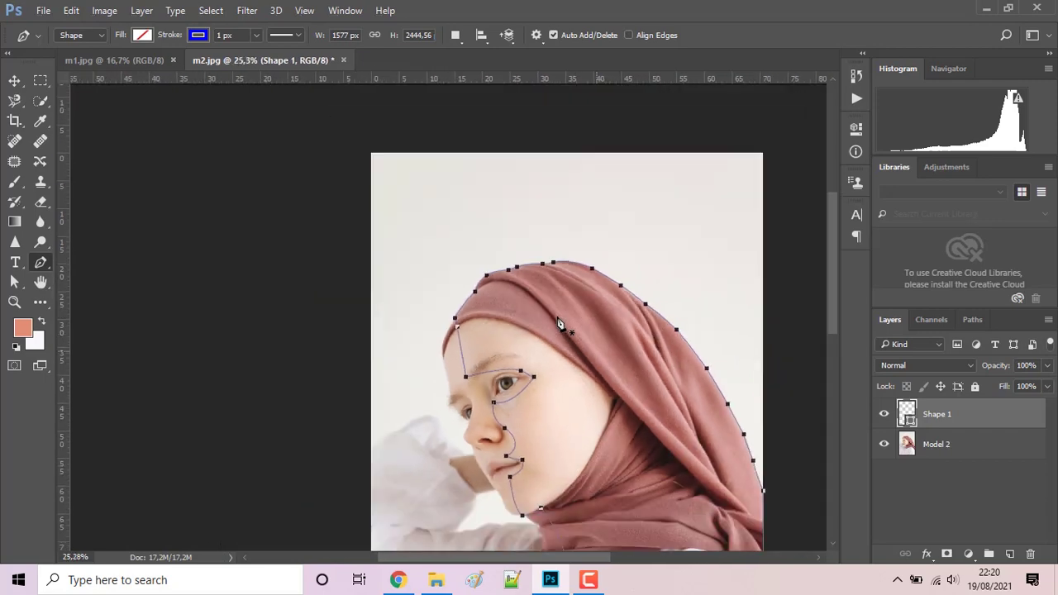
scroll(559, 323, down, 1)
scroll(559, 323, down, 1)
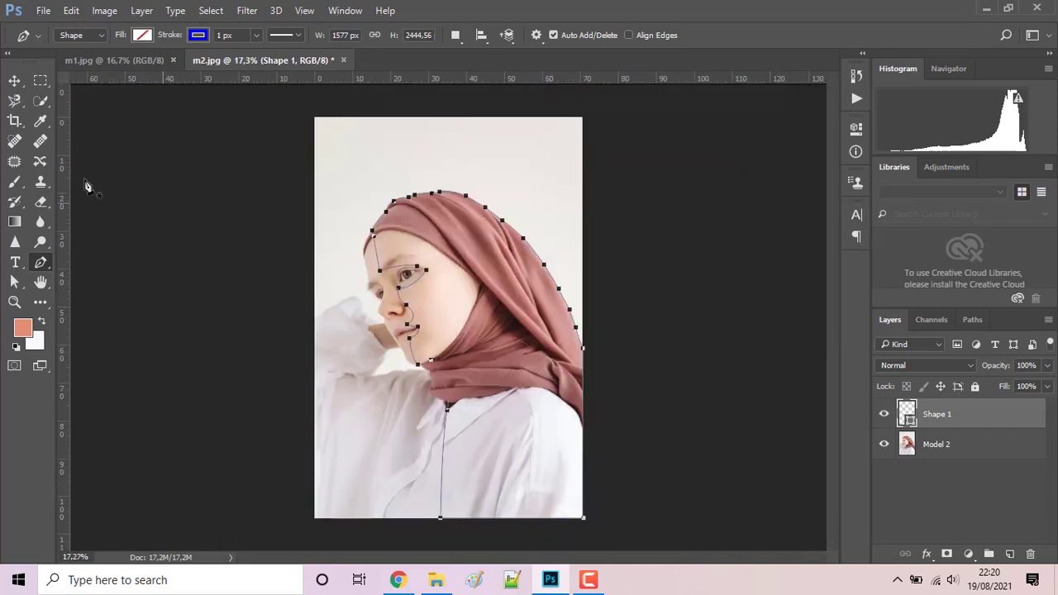
click(14, 81)
scroll(499, 321, up, 1)
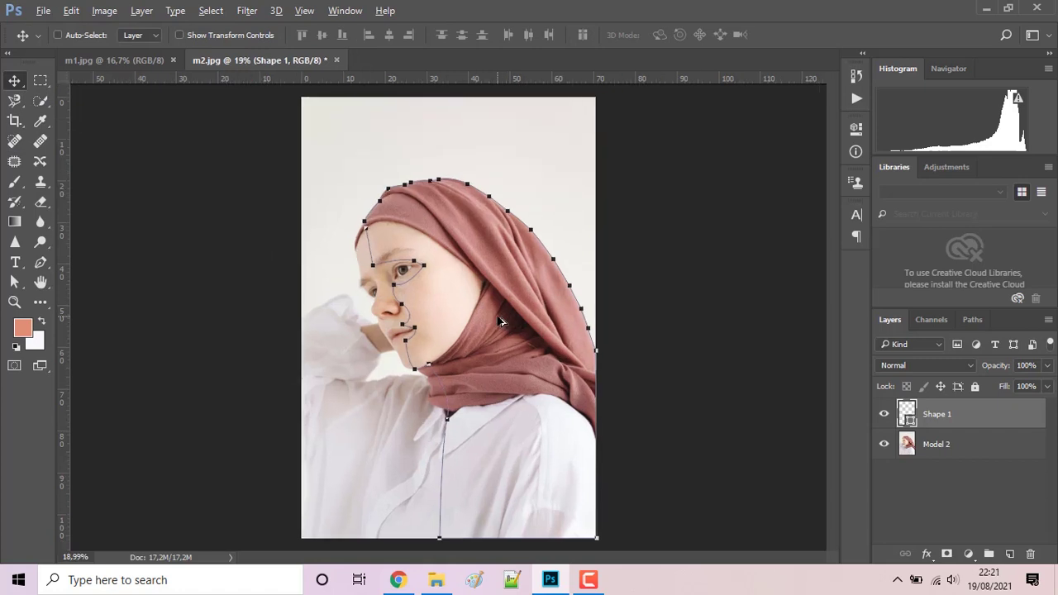
scroll(500, 320, up, 1)
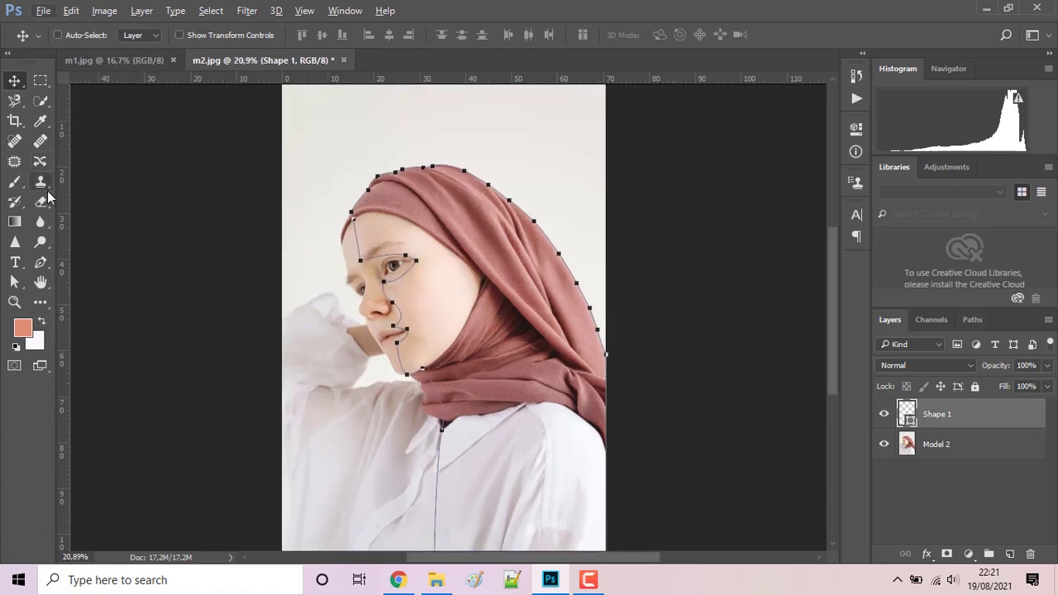
key(u)
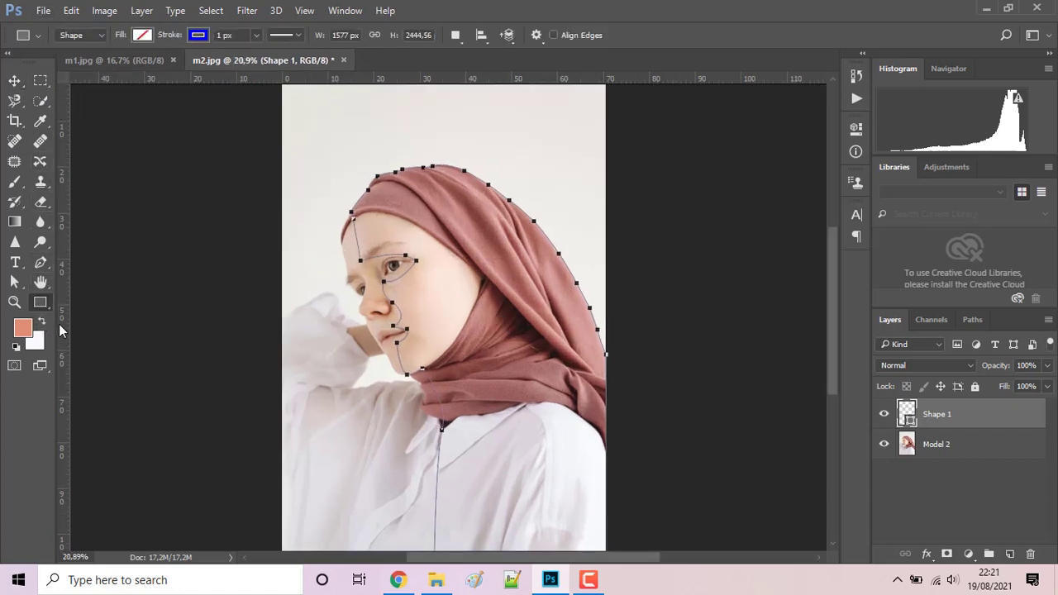
click(143, 35)
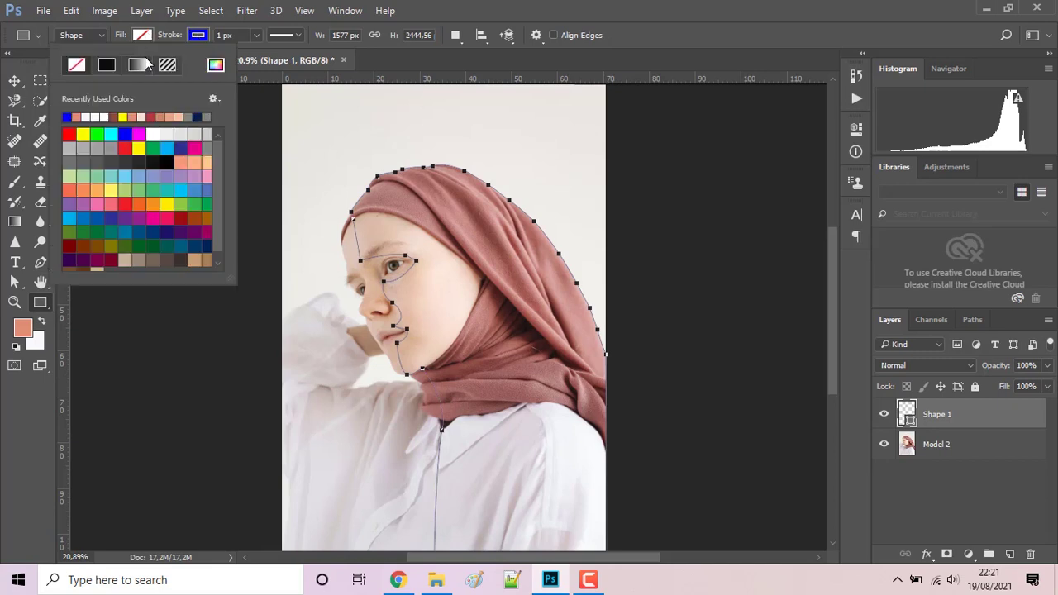
click(141, 117)
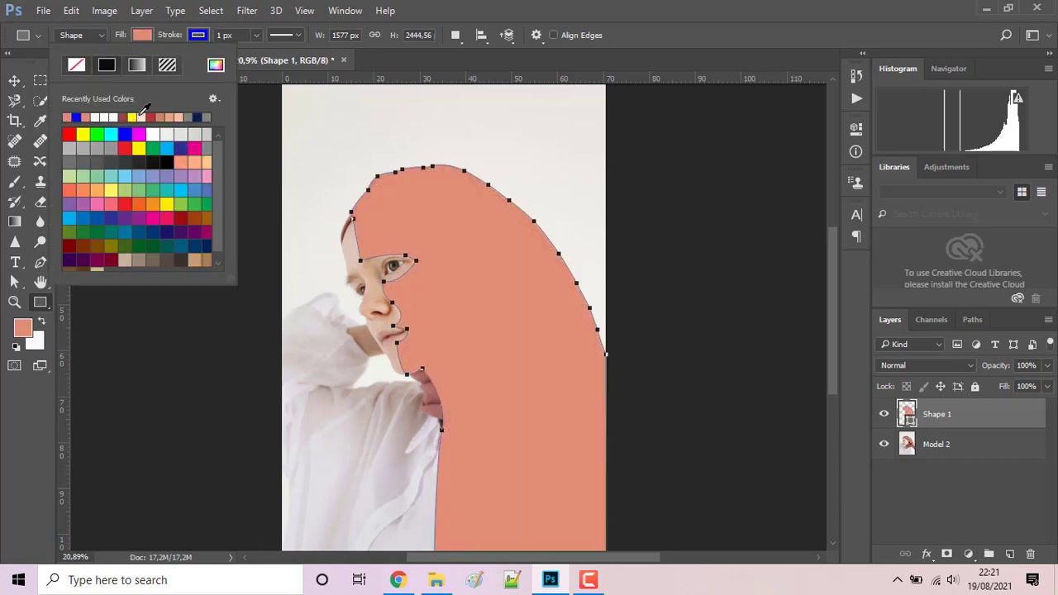
click(209, 36)
click(207, 36)
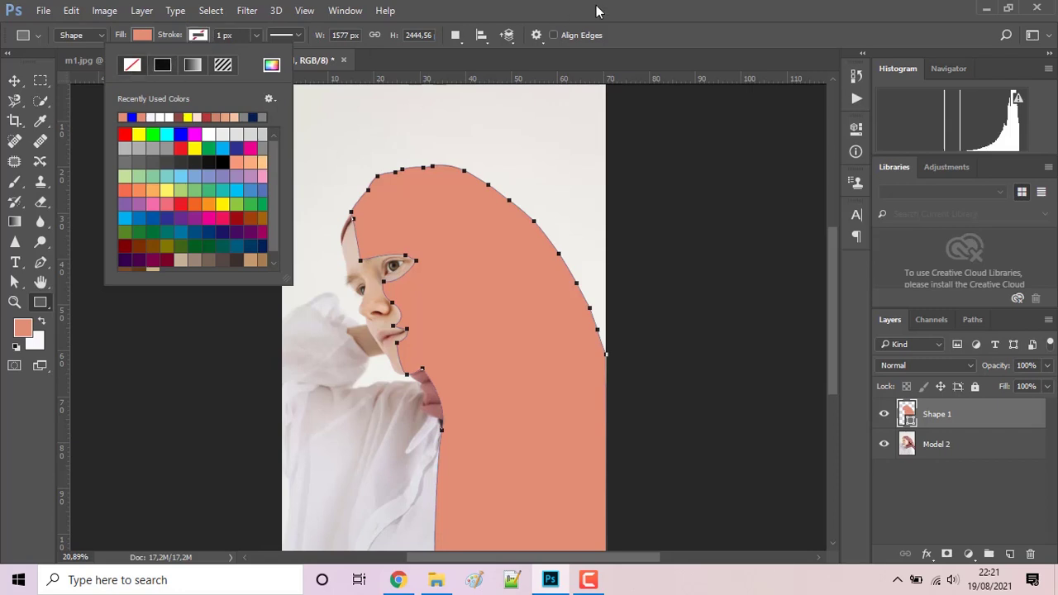
click(657, 17)
click(15, 81)
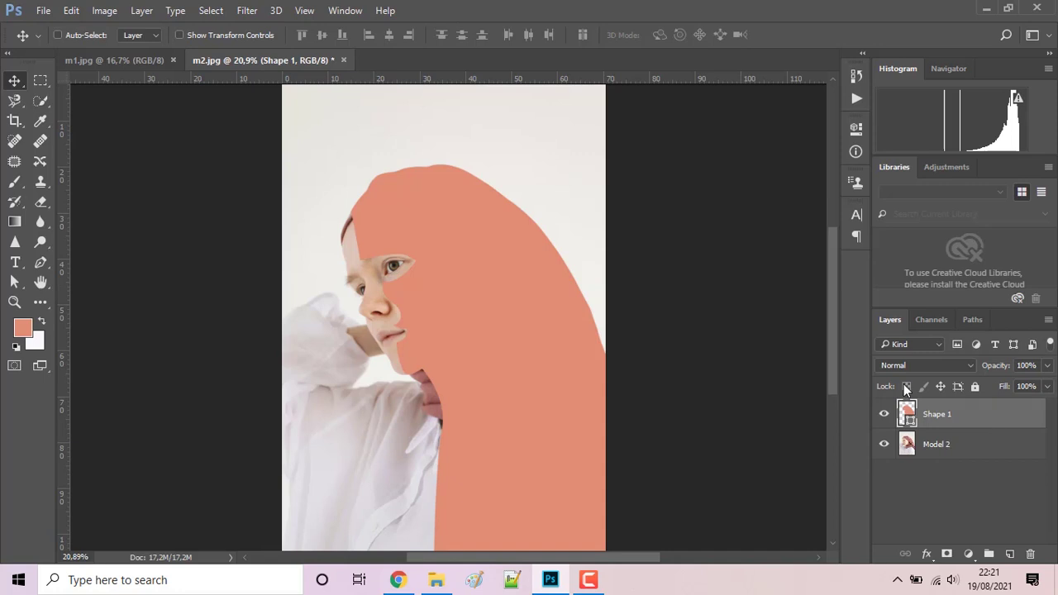
Step: Bring the m1.jpg hijab photo in as Layer 1, clip it to Shape 1 and nudge it right
click(126, 64)
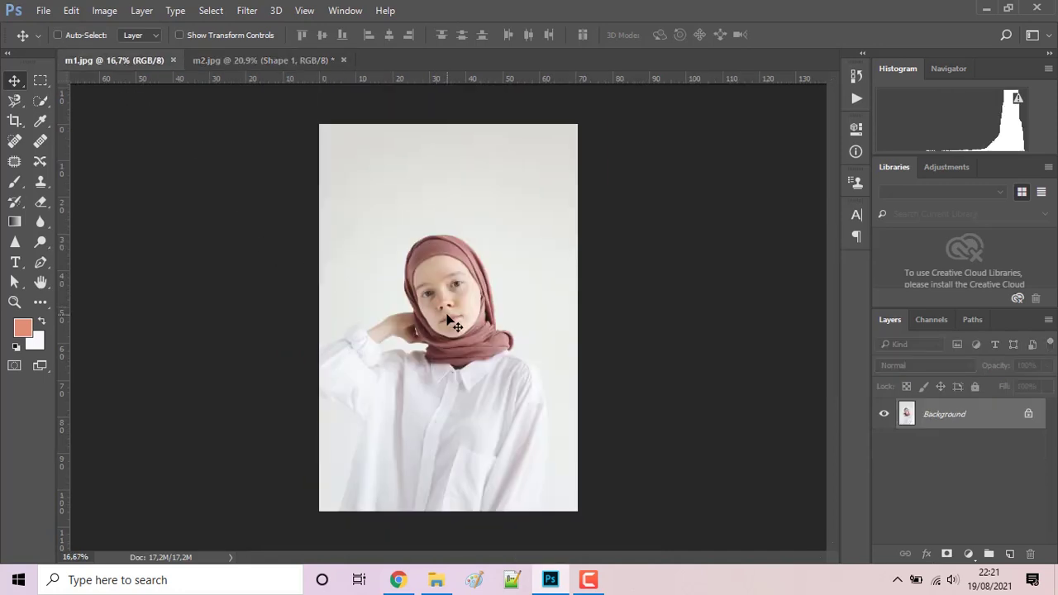
mouse_move(450, 281)
mouse_down()
mouse_move(296, 100)
mouse_move(458, 299)
mouse_move(489, 308)
mouse_up()
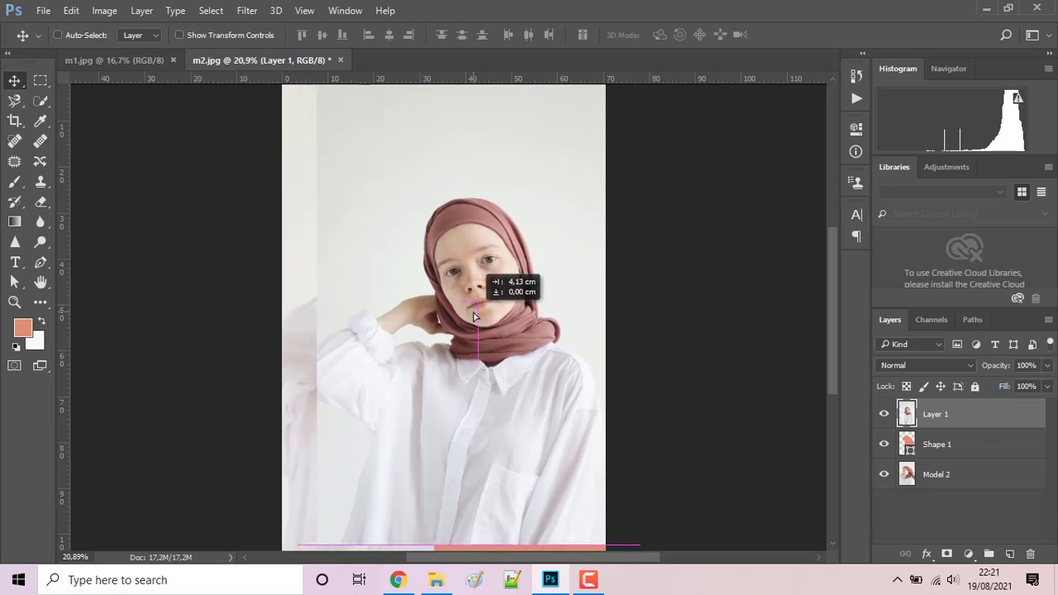
scroll(633, 307, down, 2)
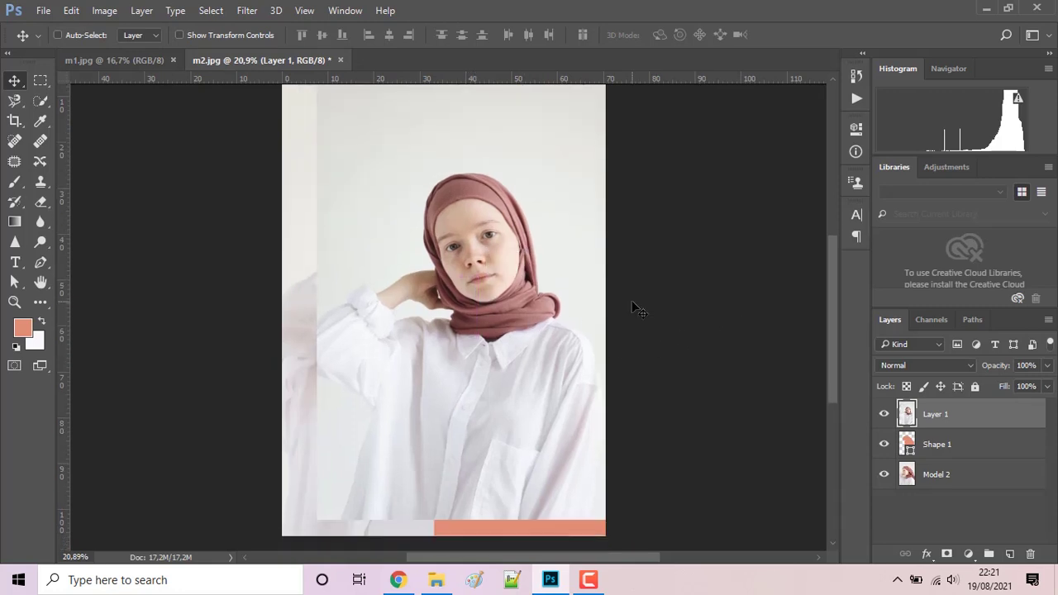
drag(495, 317, 496, 311)
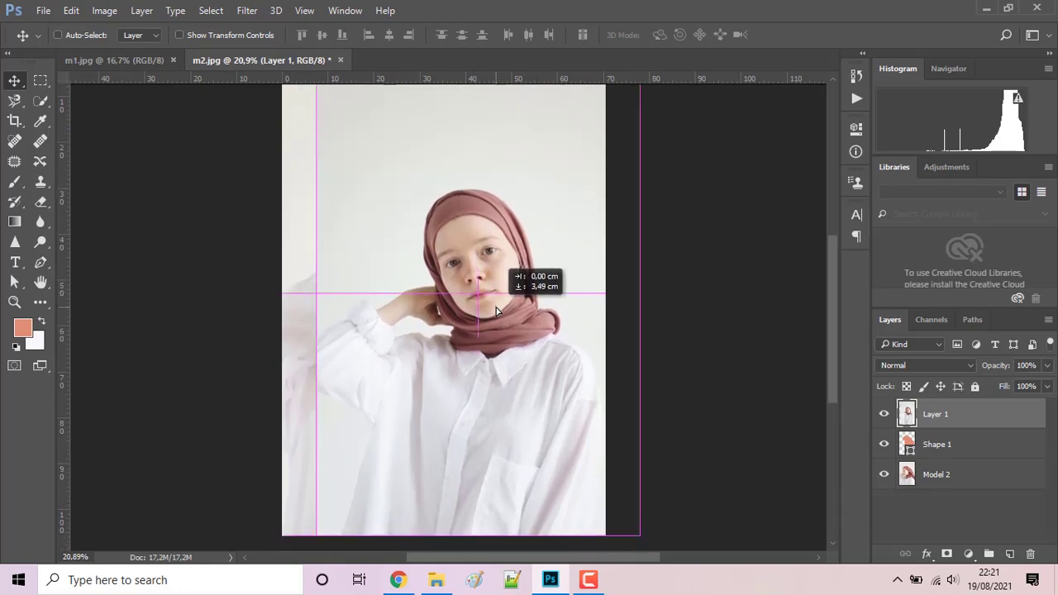
right_click(1022, 418)
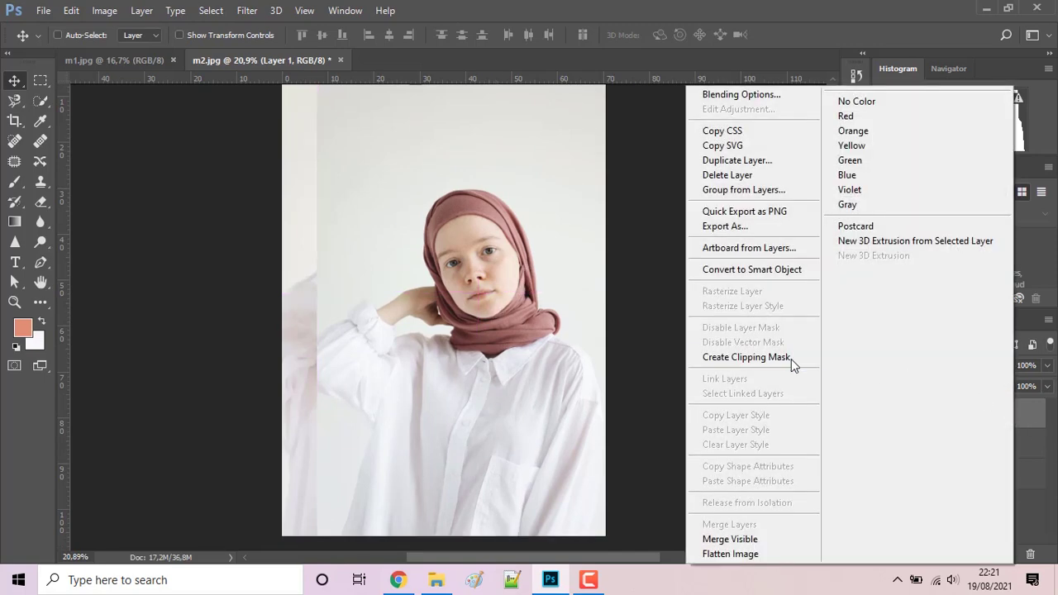
click(781, 357)
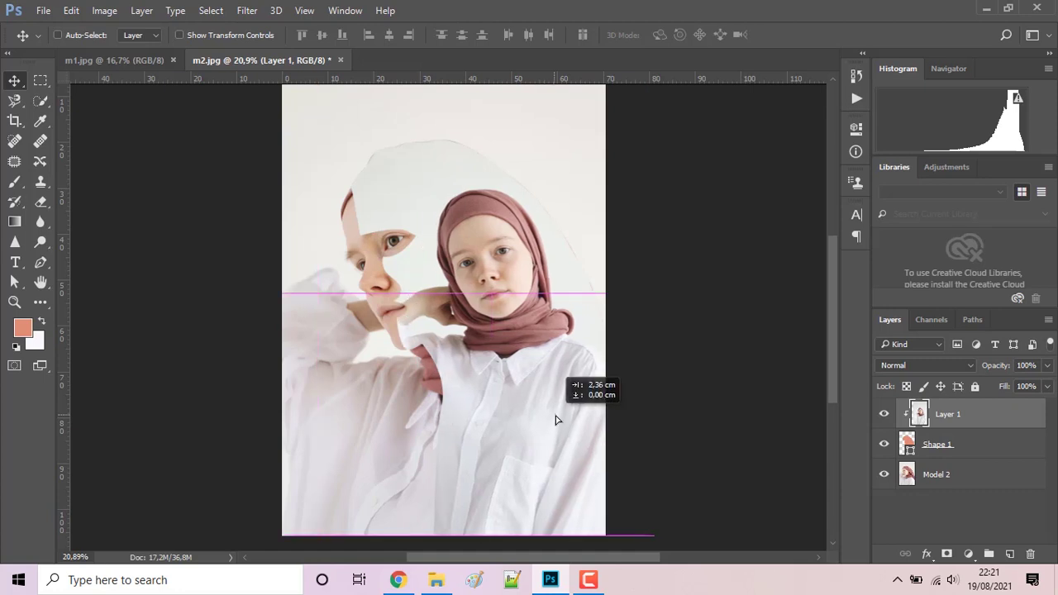
drag(539, 421, 556, 419)
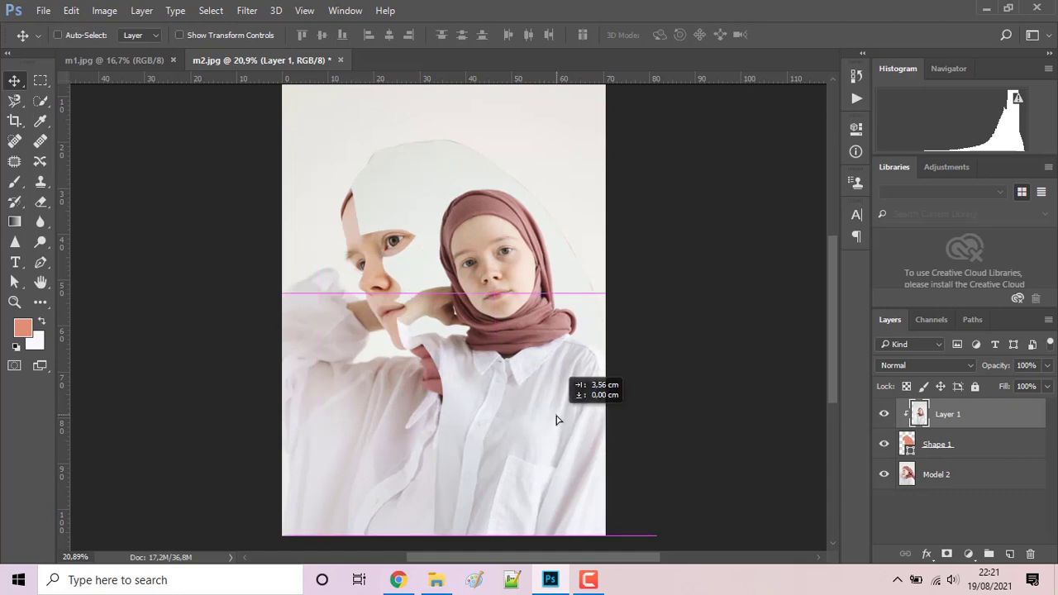
click(947, 447)
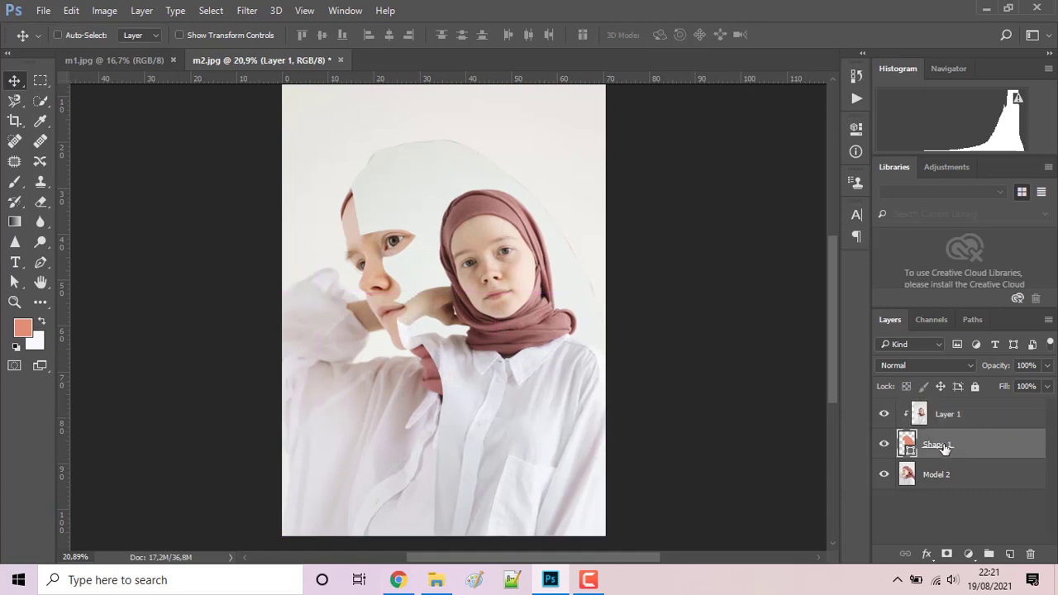
scroll(376, 163, up, 1)
scroll(389, 146, up, 1)
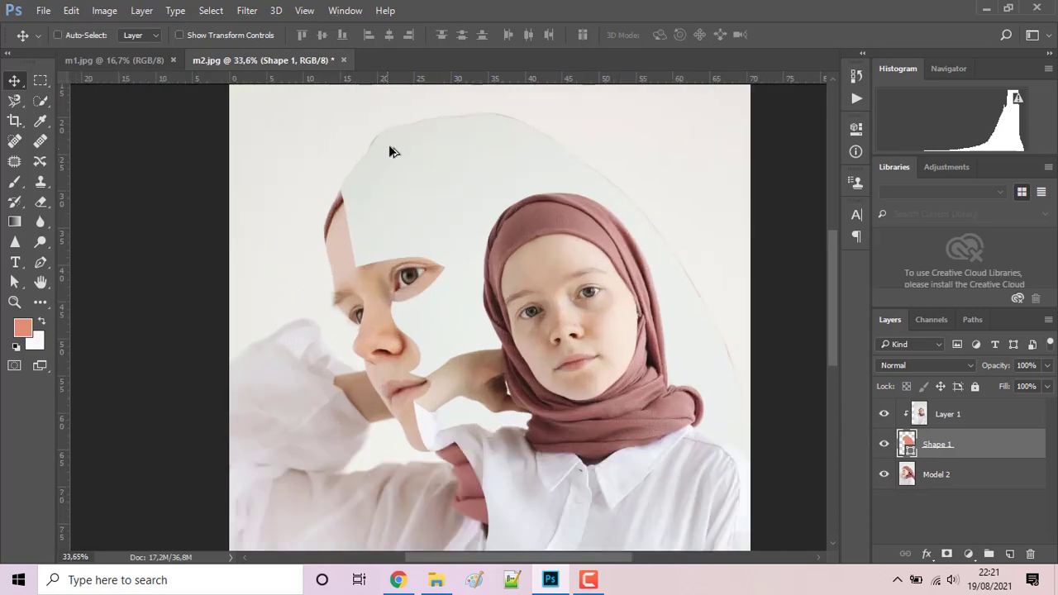
scroll(389, 145, up, 1)
scroll(390, 144, up, 1)
scroll(389, 143, up, 1)
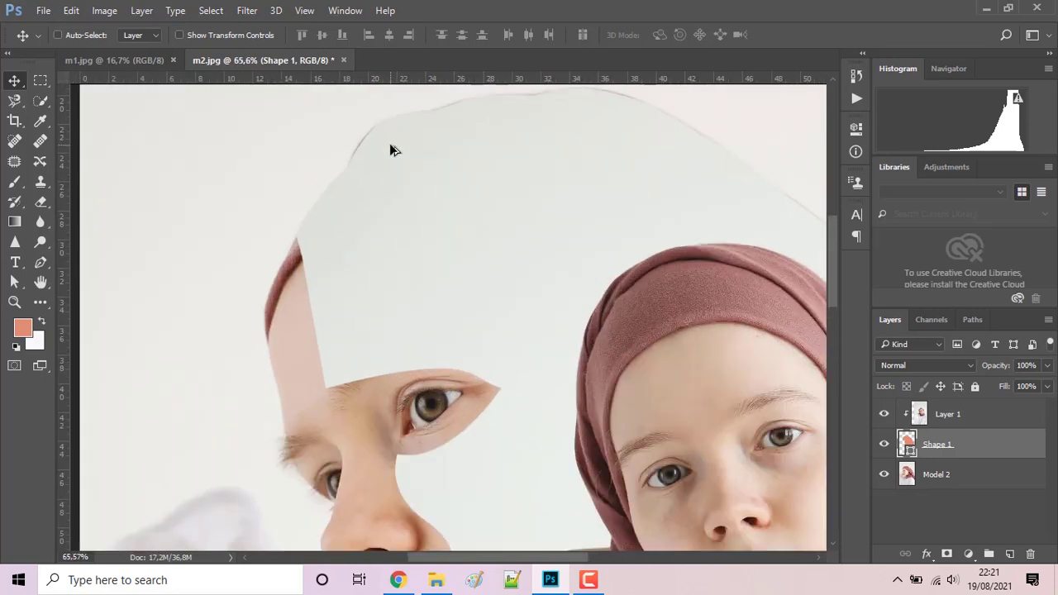
scroll(389, 143, up, 1)
scroll(389, 142, up, 1)
scroll(389, 149, up, 1)
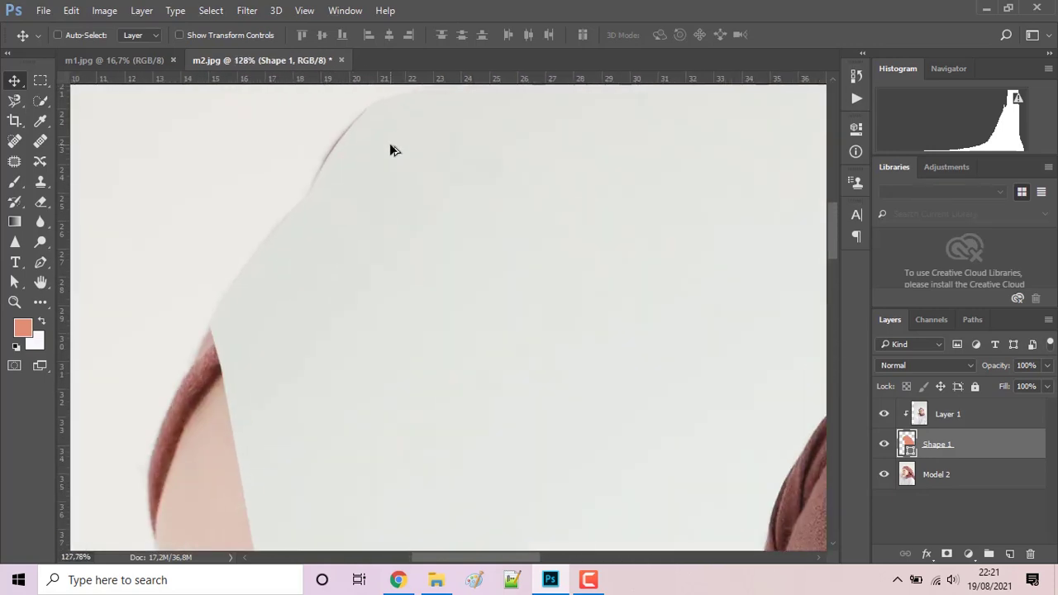
drag(390, 150, 396, 187)
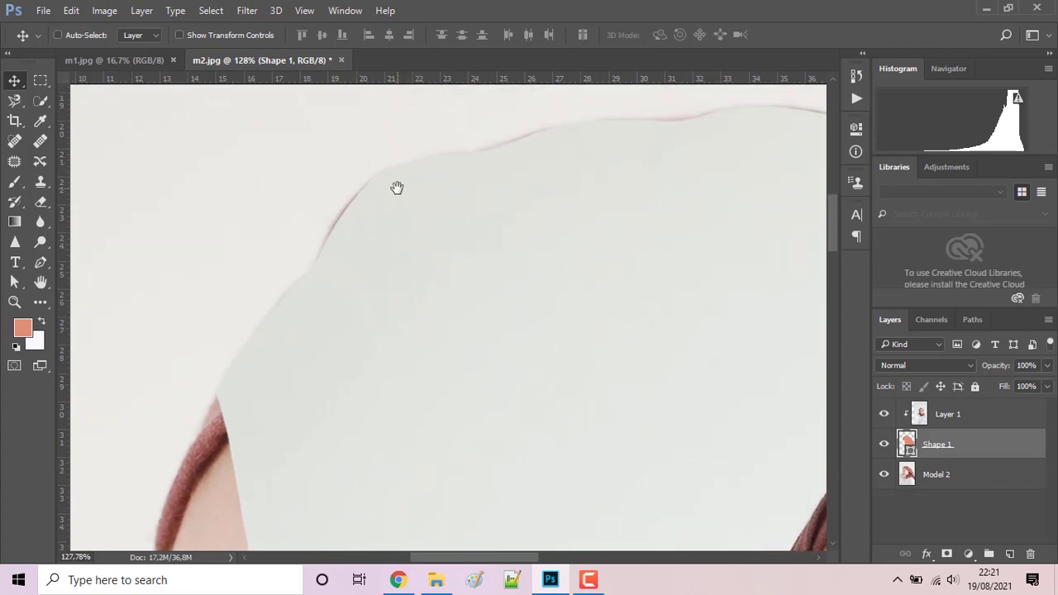
click(38, 263)
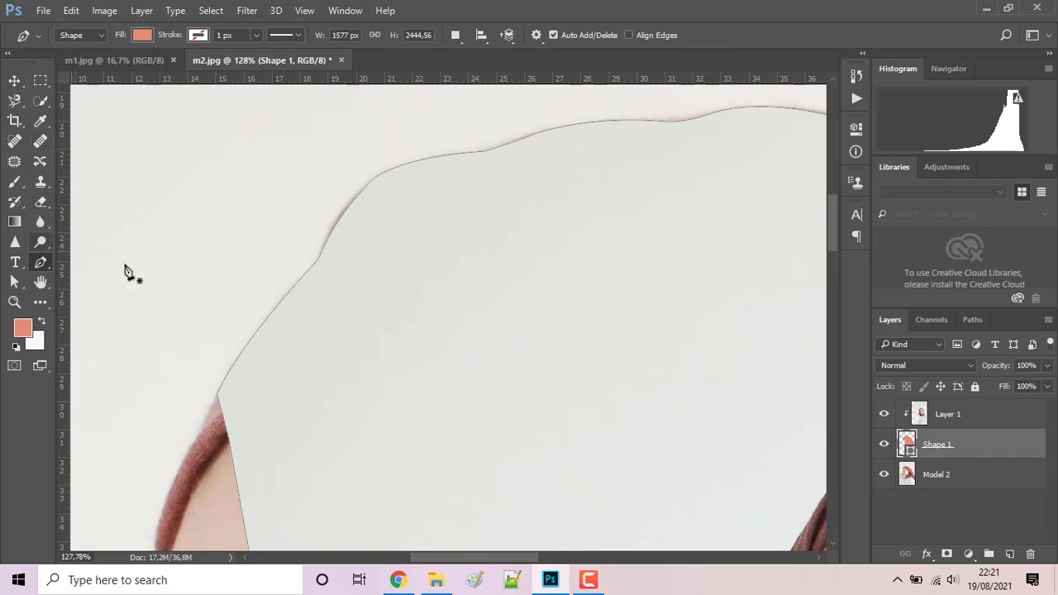
click(15, 82)
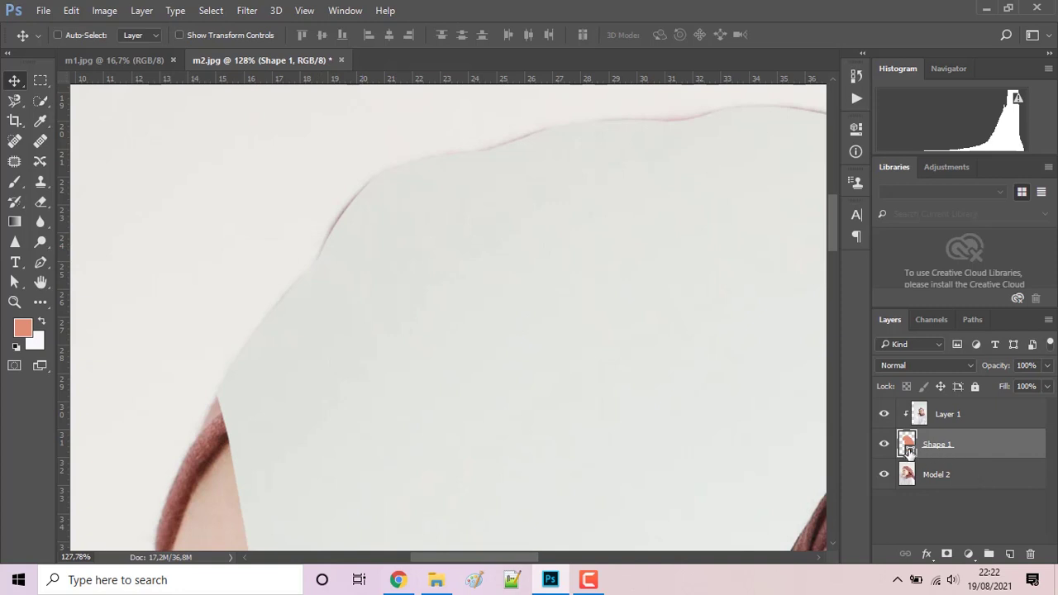
double_click(909, 450)
click(995, 265)
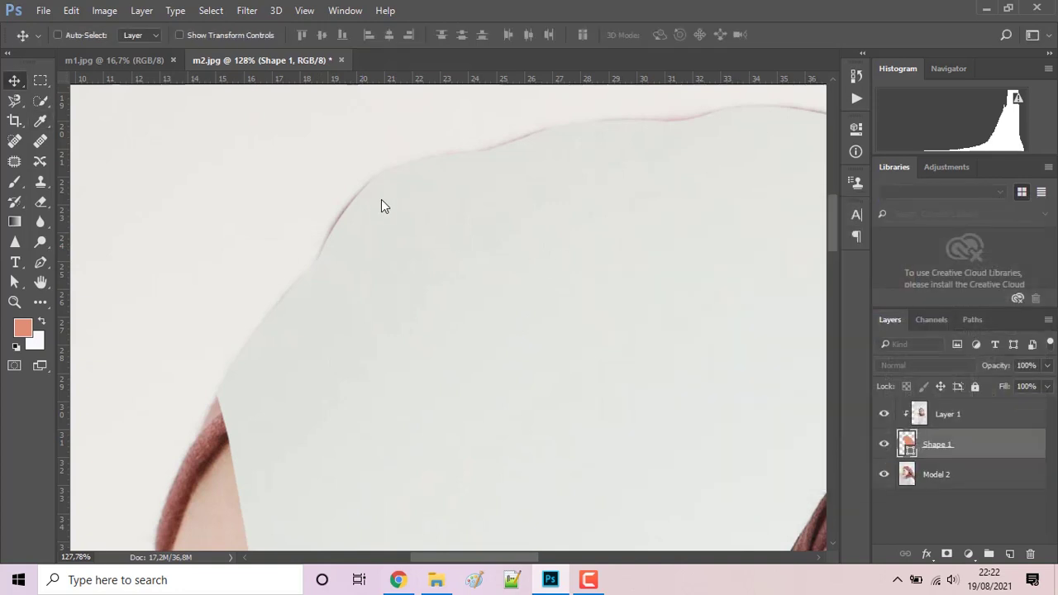
click(39, 261)
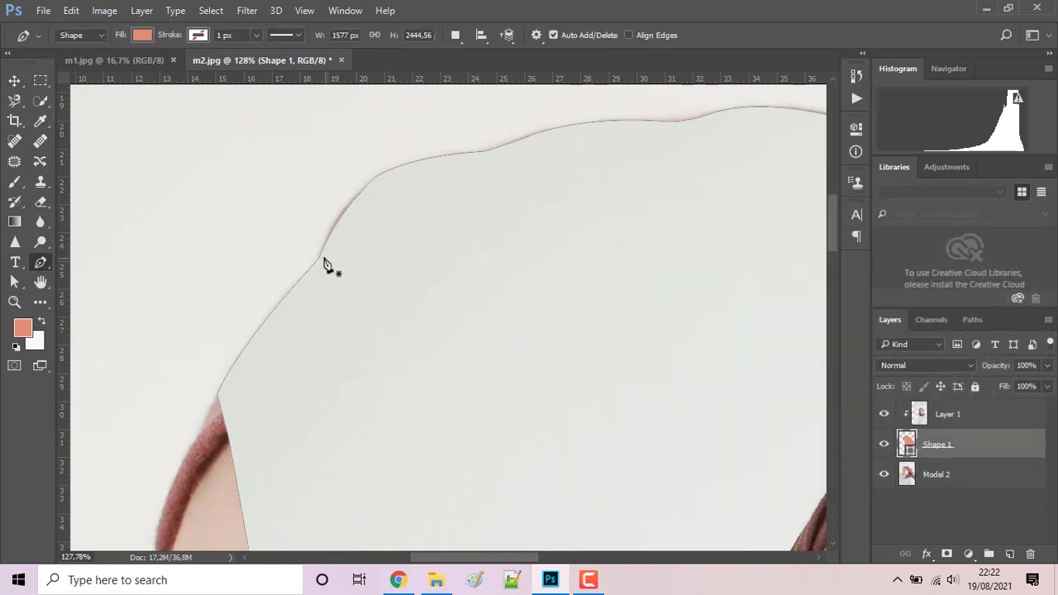
click(319, 257)
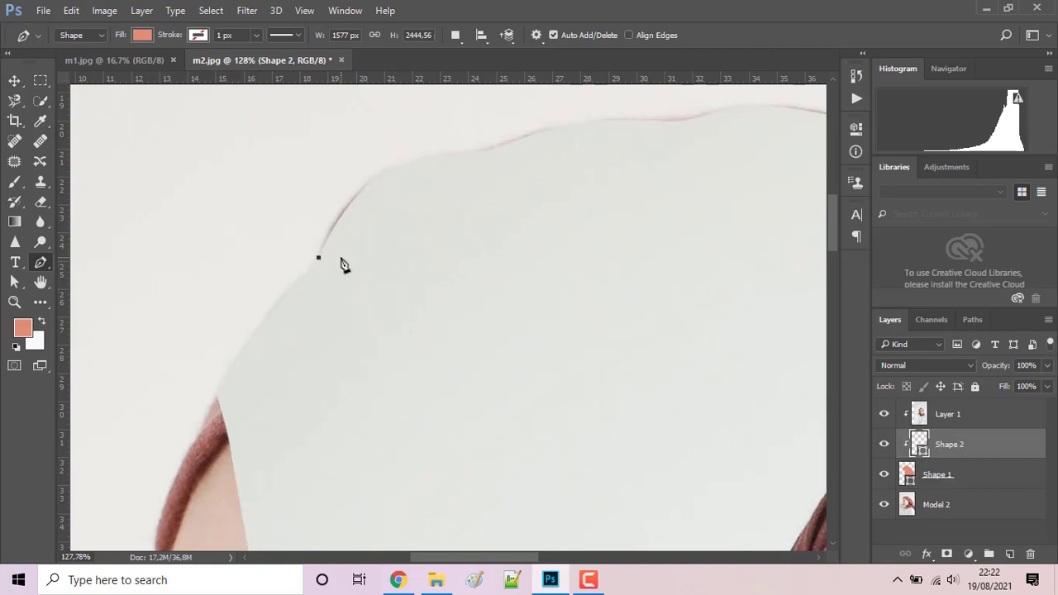
key(ctrl+z)
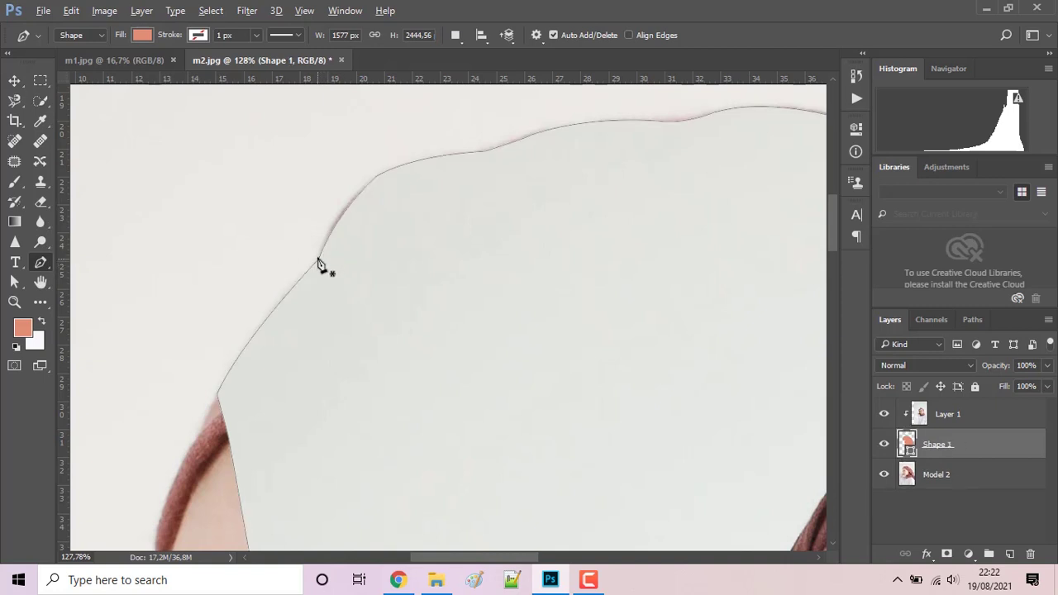
click(14, 80)
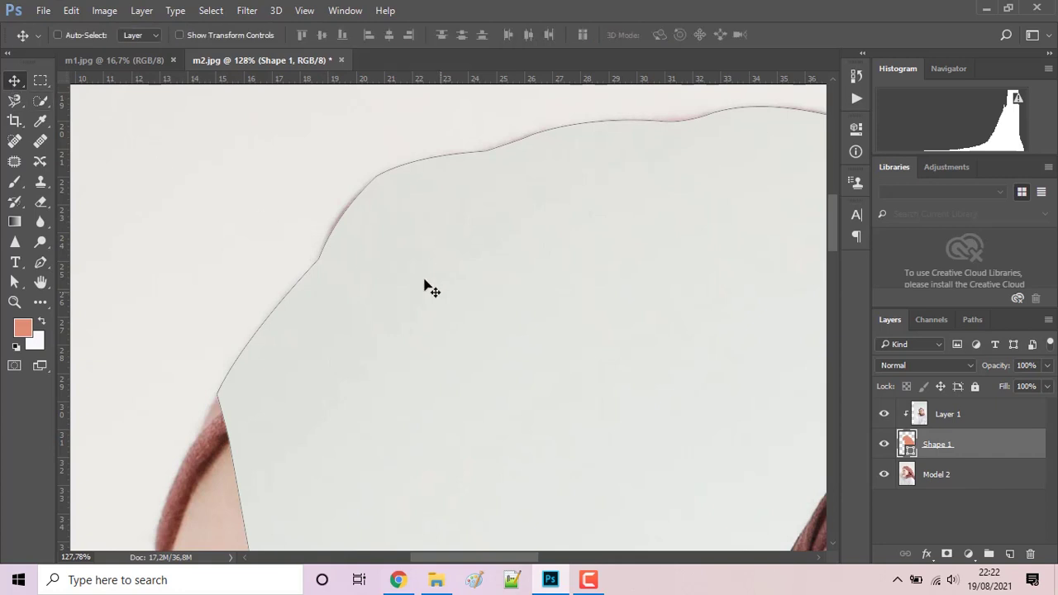
click(342, 220)
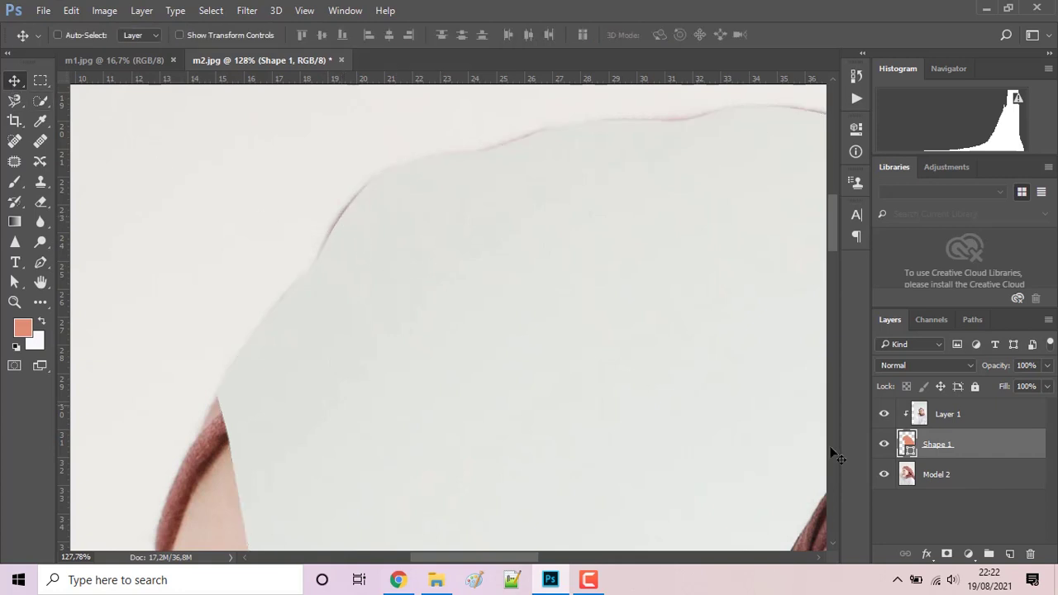
click(948, 446)
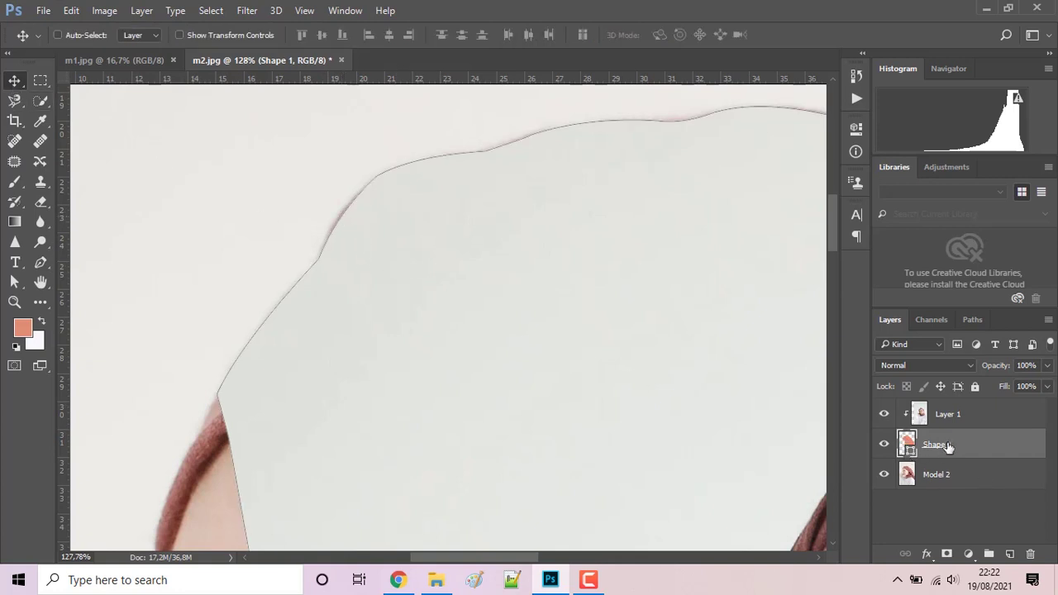
click(13, 283)
Step: Reshape the anchors along the top edge of Shape 1 to follow the head's curve
click(320, 258)
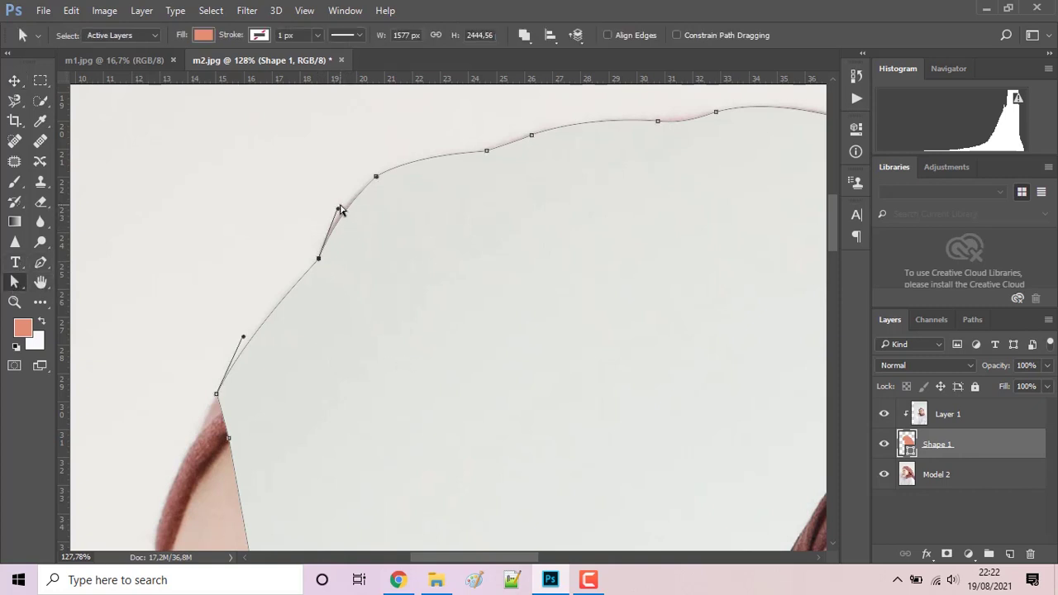
drag(338, 209, 327, 212)
mouse_move(670, 177)
mouse_down()
mouse_move(439, 201)
mouse_move(364, 229)
mouse_up()
click(591, 194)
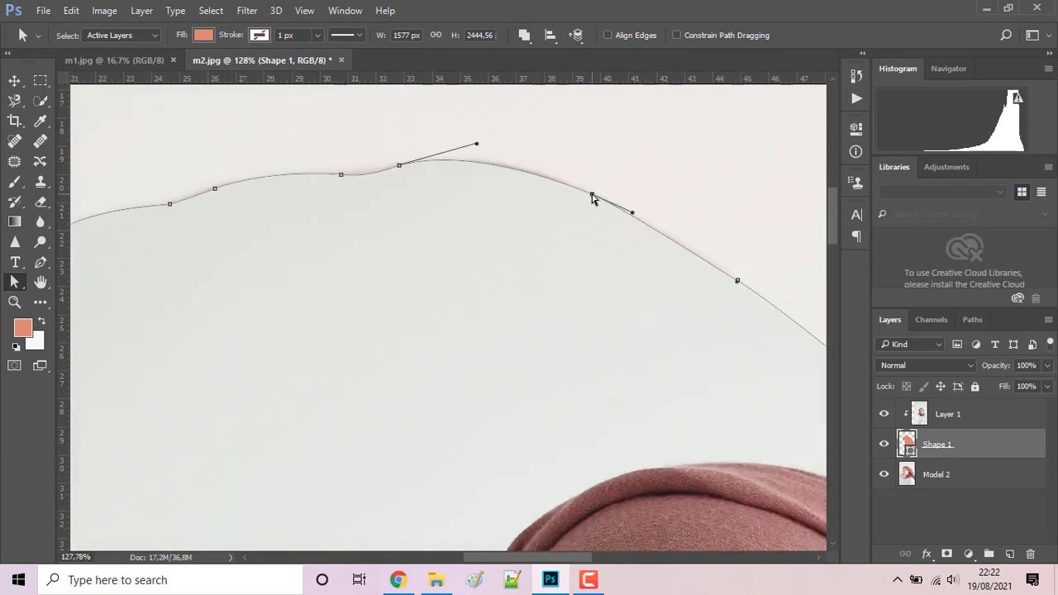
drag(592, 196, 591, 194)
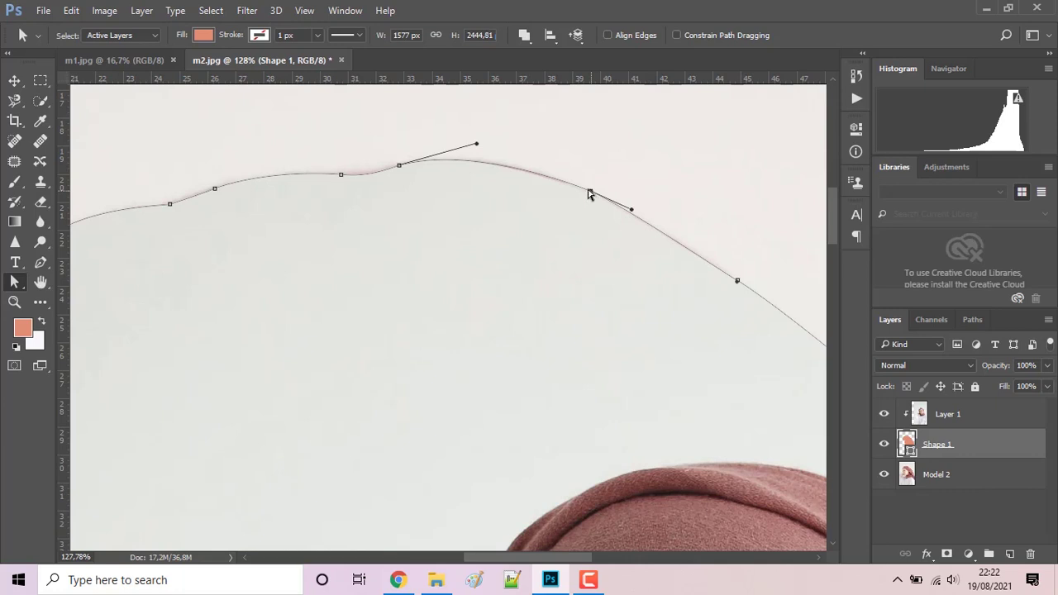
click(340, 175)
drag(340, 174, 399, 164)
click(399, 168)
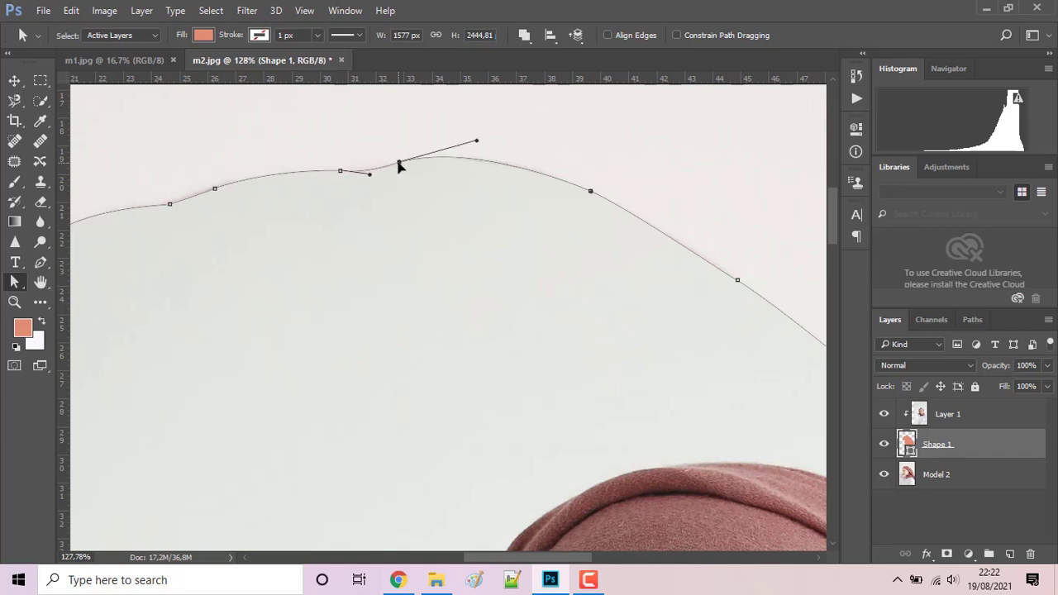
drag(713, 237, 449, 167)
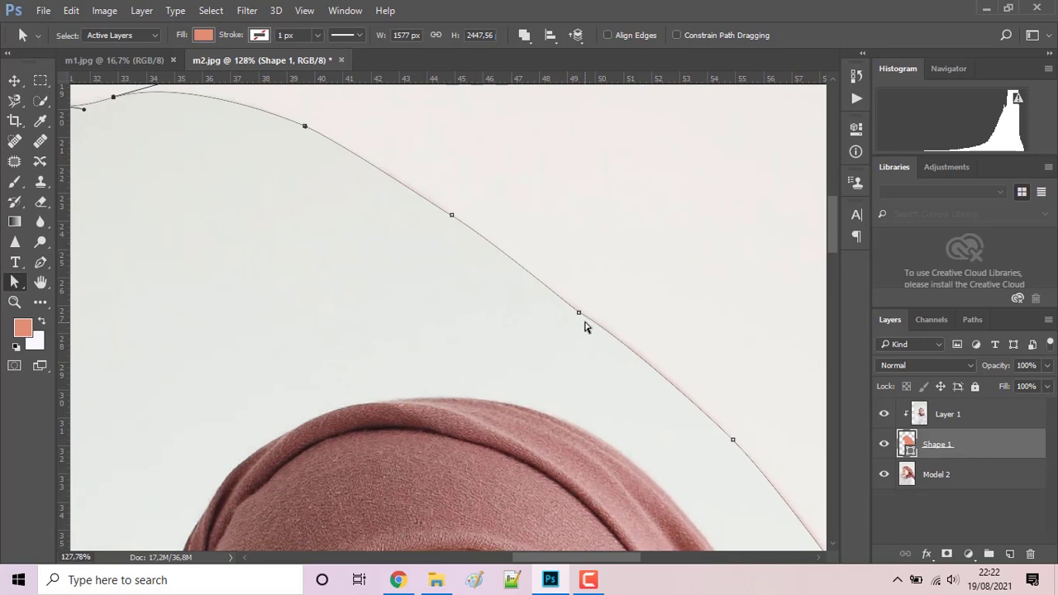
Step: Adjust the anchors down the right-hand curve beside the jaw toward the shoulder
click(580, 314)
drag(581, 315, 583, 312)
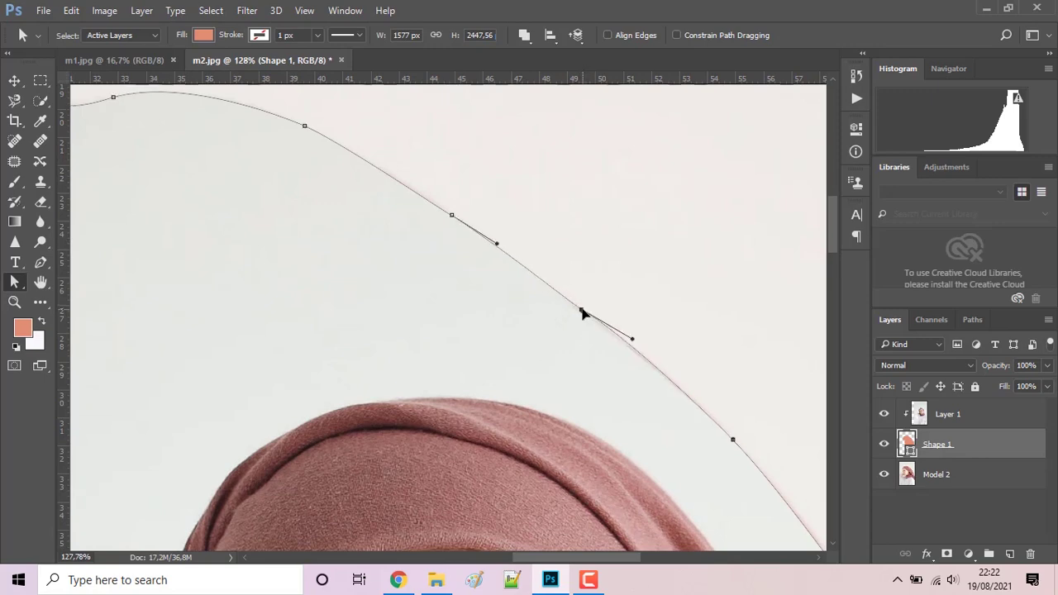
drag(737, 351, 555, 209)
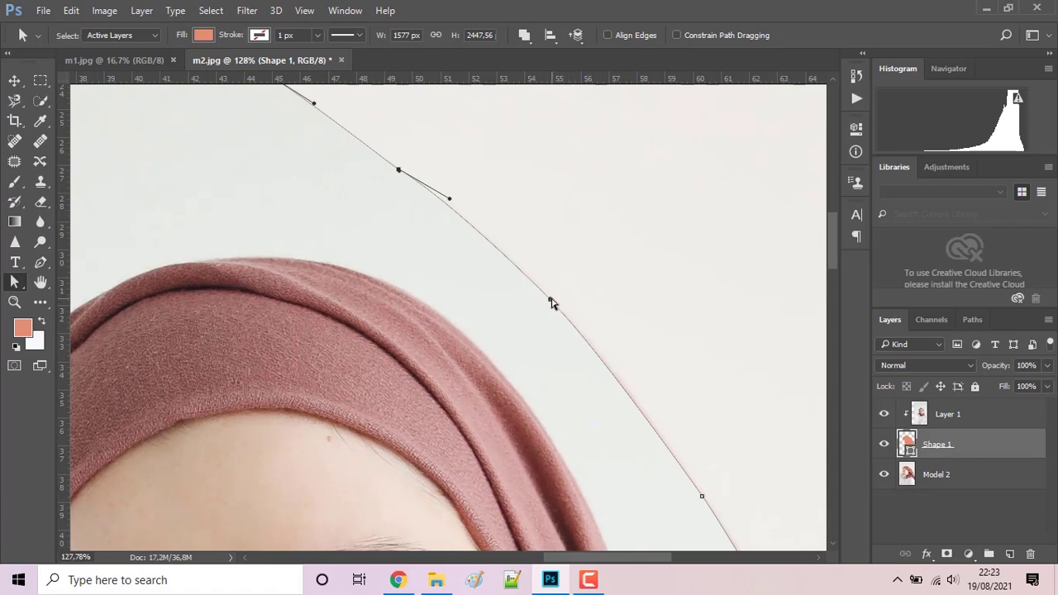
click(552, 303)
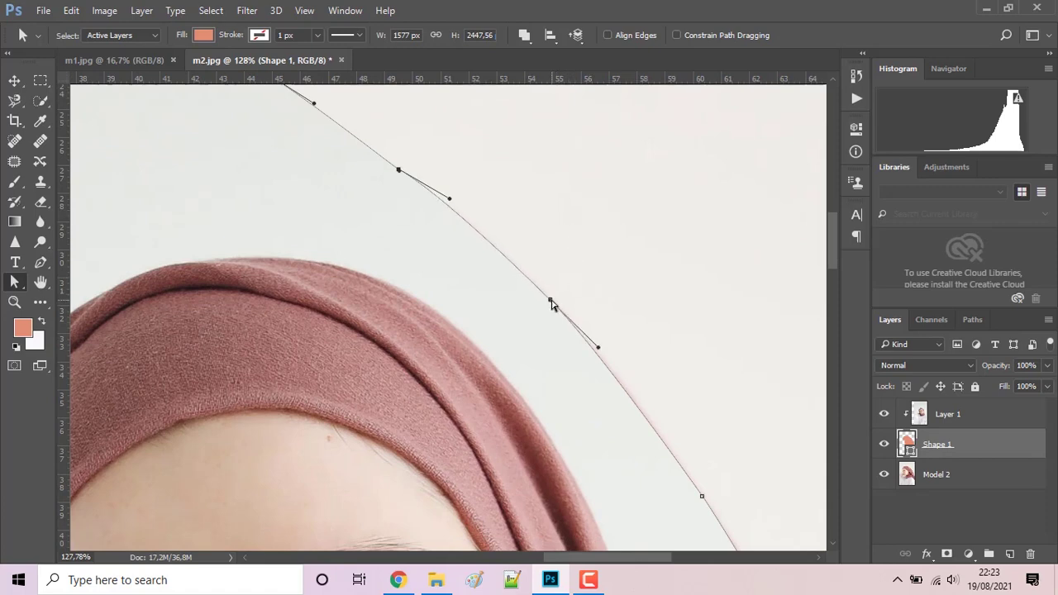
click(558, 300)
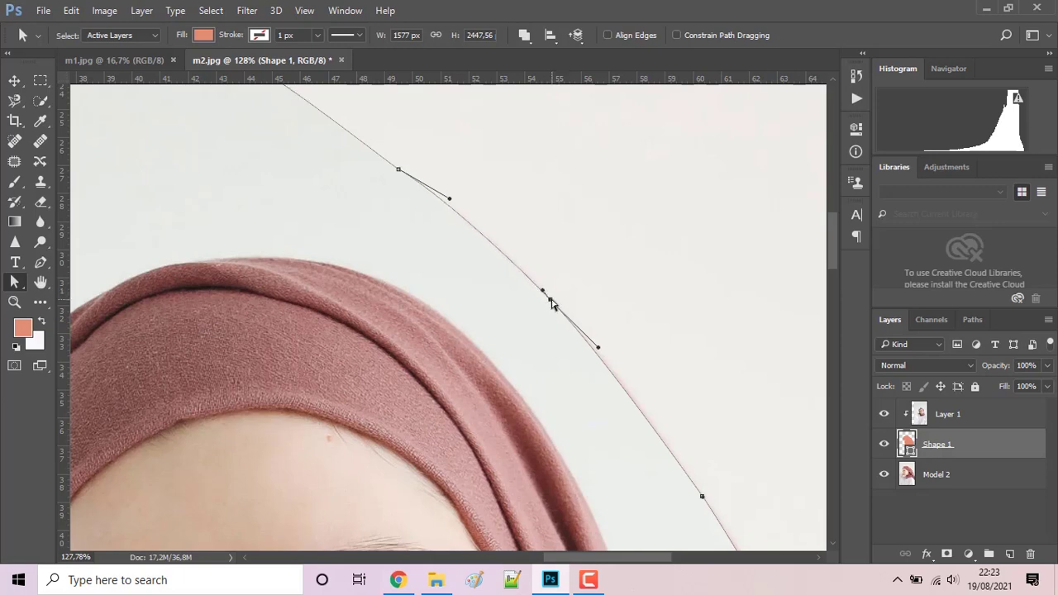
drag(551, 300, 555, 298)
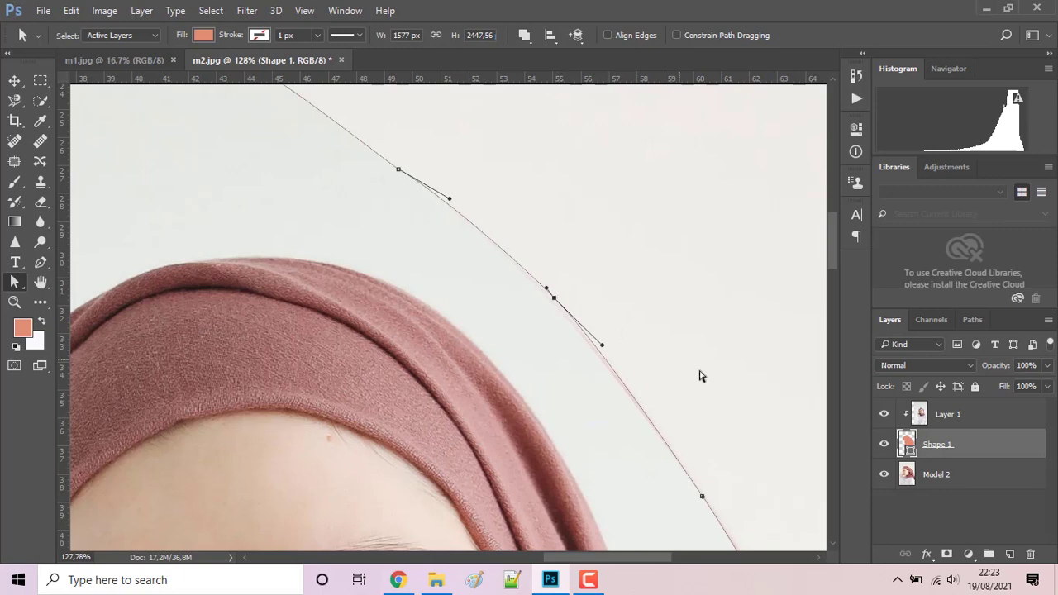
scroll(715, 397, down, 3)
scroll(716, 397, right, 2)
scroll(622, 221, down, 3)
scroll(628, 248, down, 3)
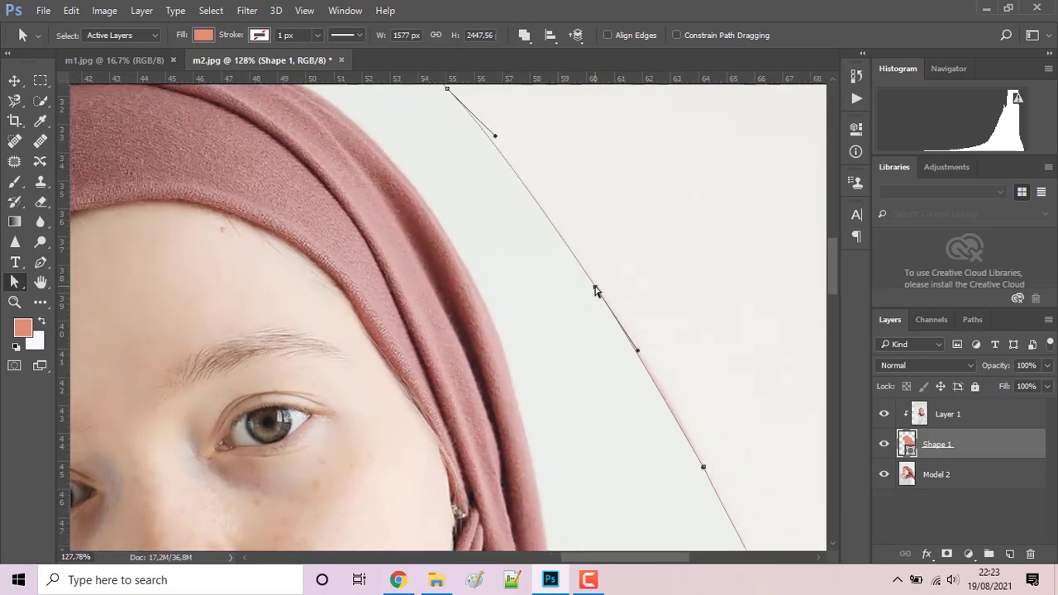
drag(594, 286, 597, 286)
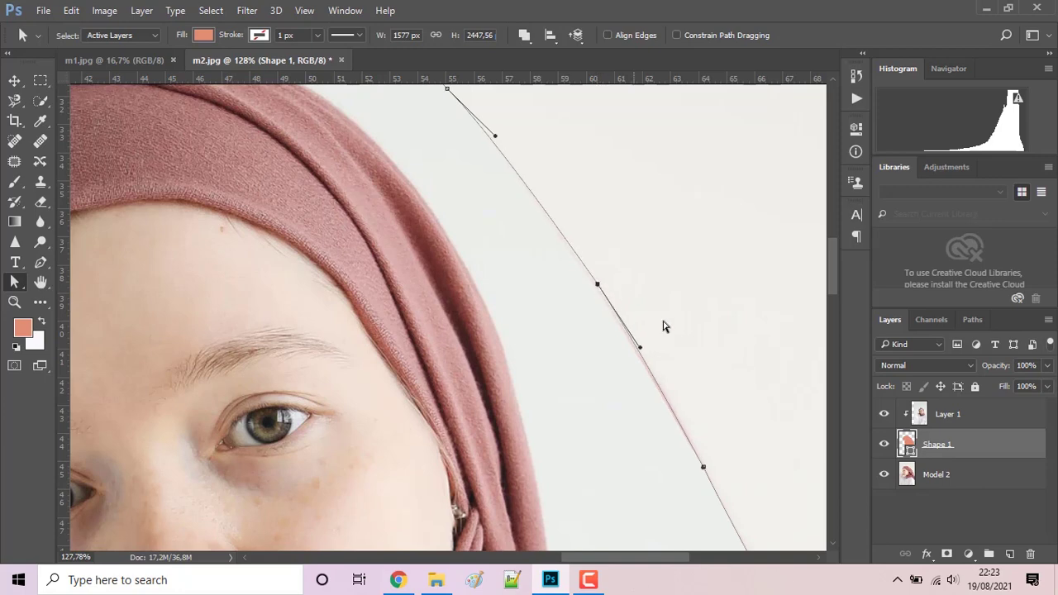
drag(699, 359, 645, 244)
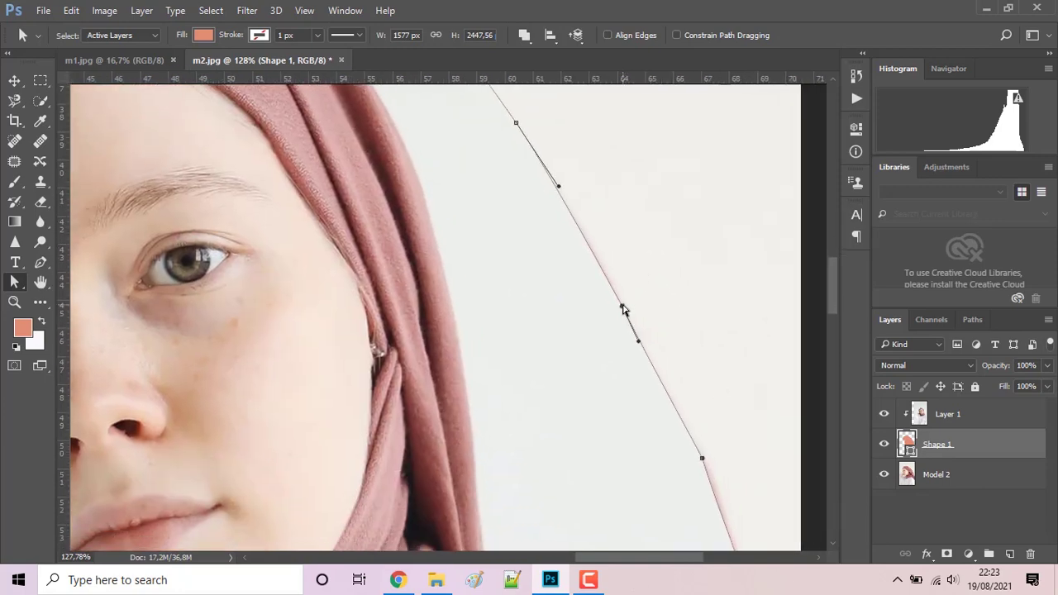
drag(622, 307, 625, 308)
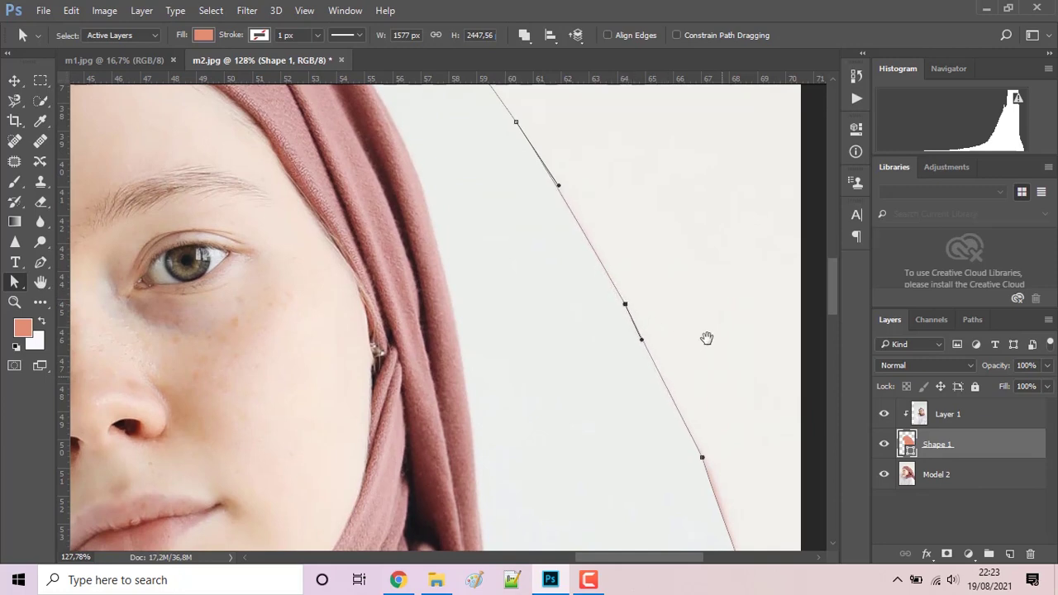
drag(706, 338, 684, 237)
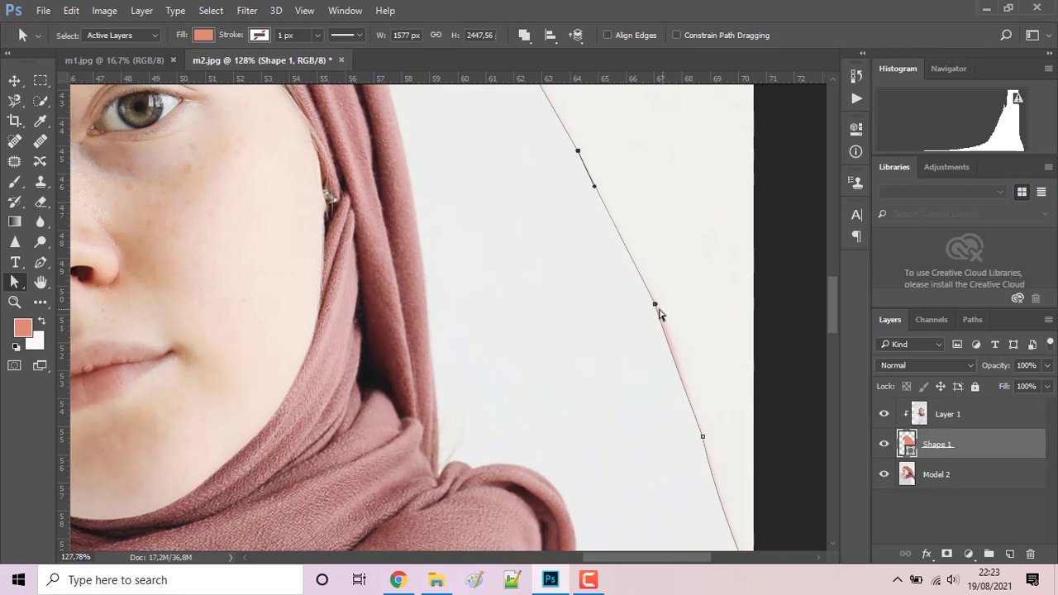
drag(655, 305, 651, 296)
drag(656, 308, 659, 306)
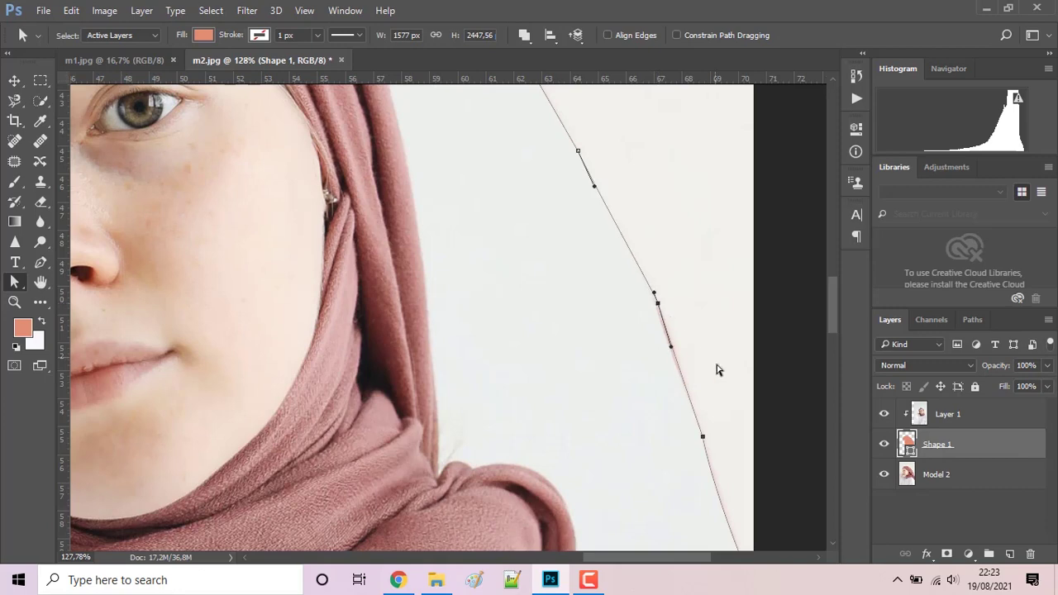
drag(728, 405, 677, 262)
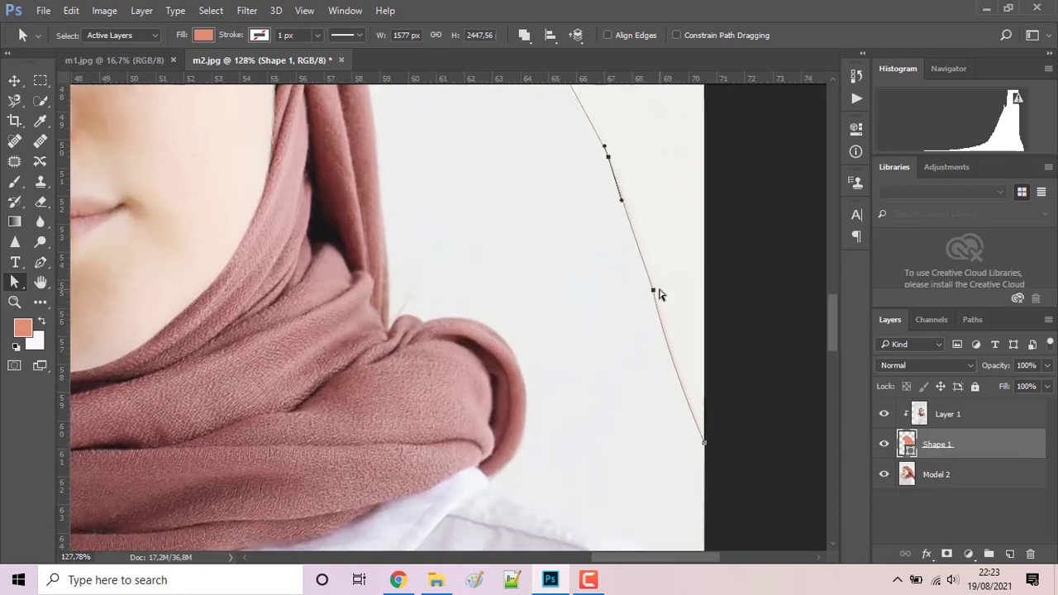
Step: Zoom out and make Layer 1 the active layer with the Move tool
scroll(675, 307, down, 2)
scroll(675, 307, down, 2)
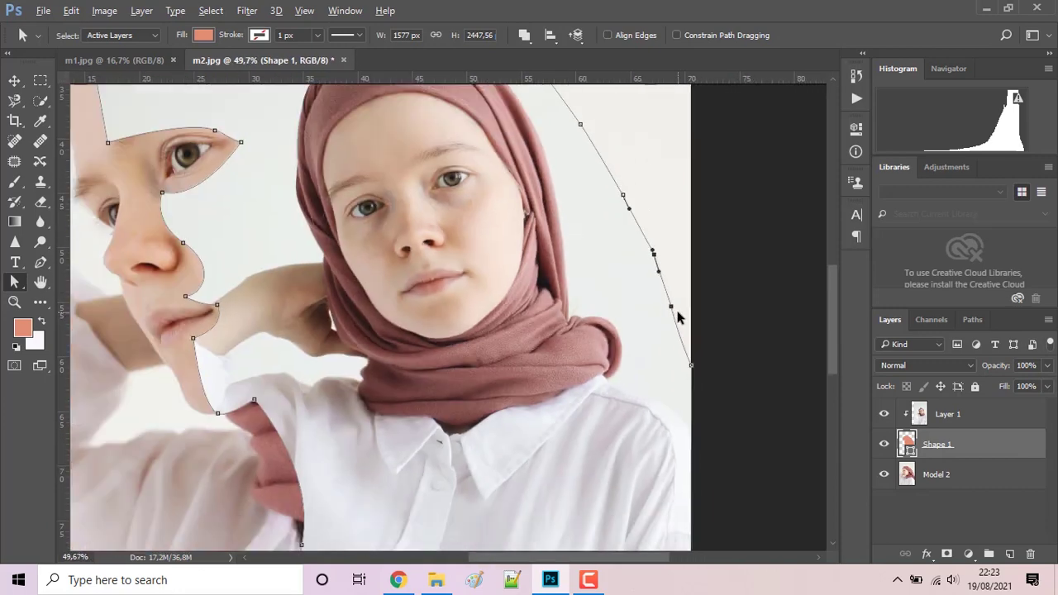
scroll(676, 312, down, 1)
scroll(676, 312, down, 1)
scroll(678, 316, down, 1)
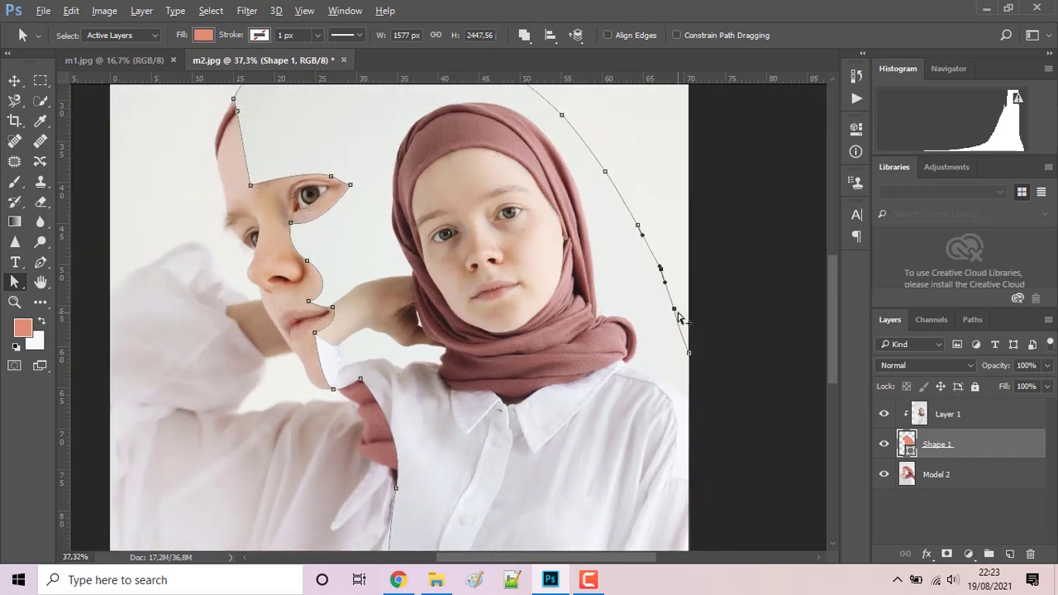
scroll(678, 316, down, 1)
click(15, 81)
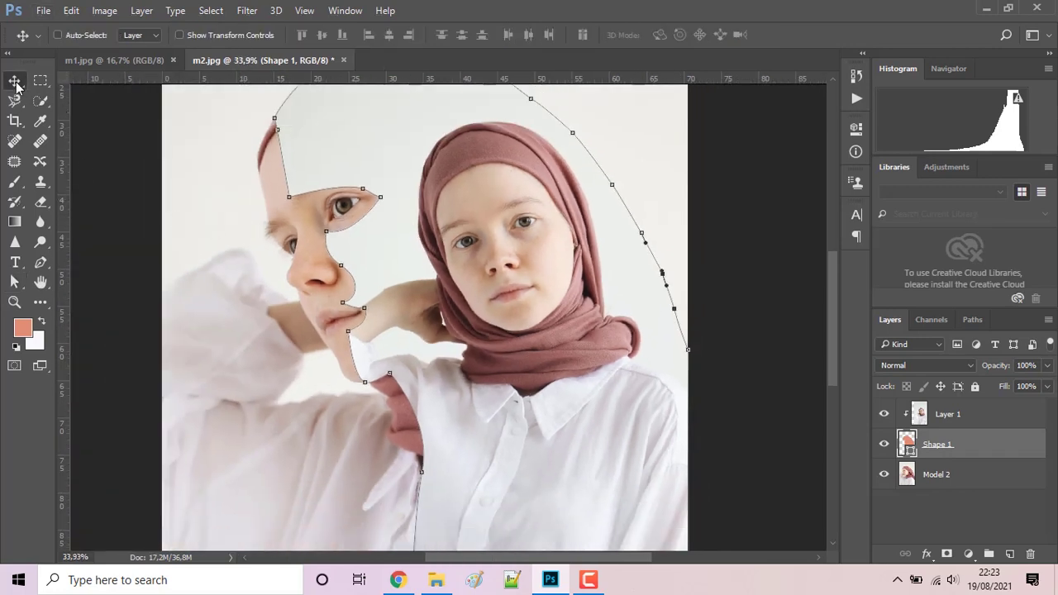
scroll(651, 342, down, 1)
scroll(651, 343, down, 1)
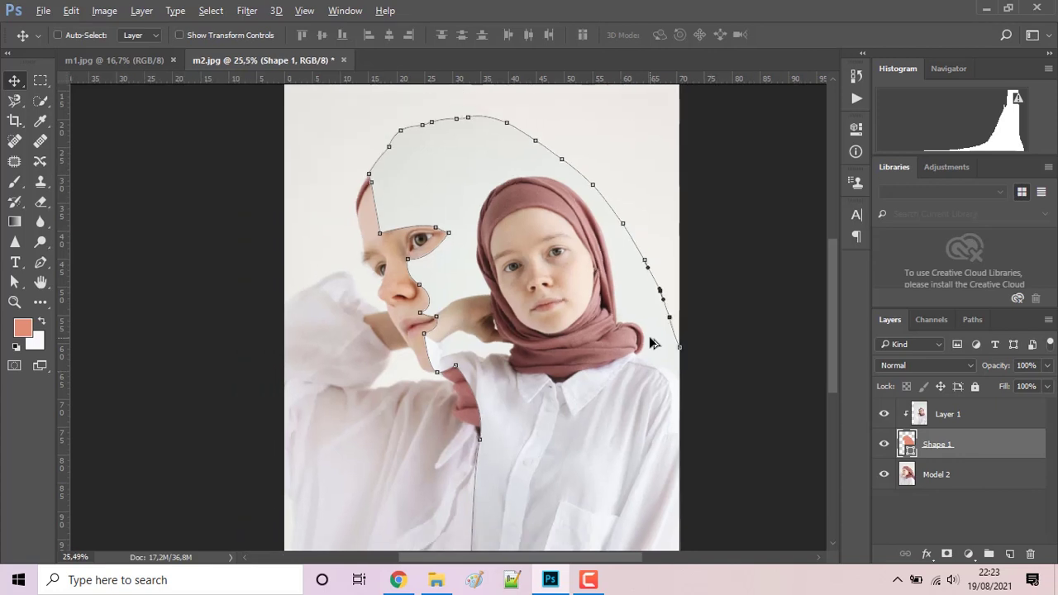
click(958, 416)
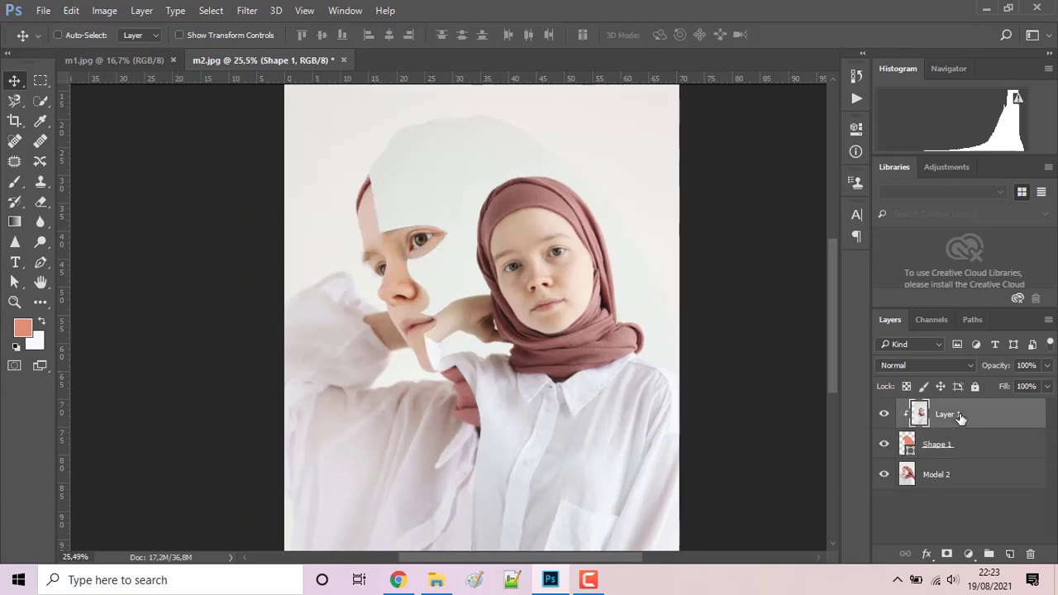
scroll(809, 421, down, 1)
scroll(804, 424, down, 2)
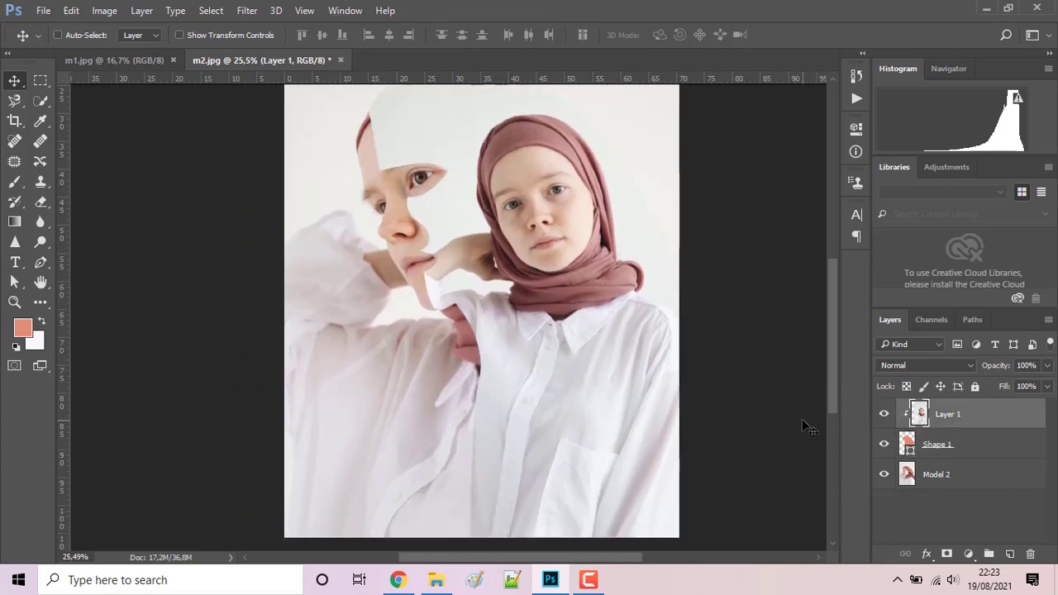
Step: Add a 'TREND FASHION' caption at the lower left in the Caveat script font
click(15, 263)
click(337, 468)
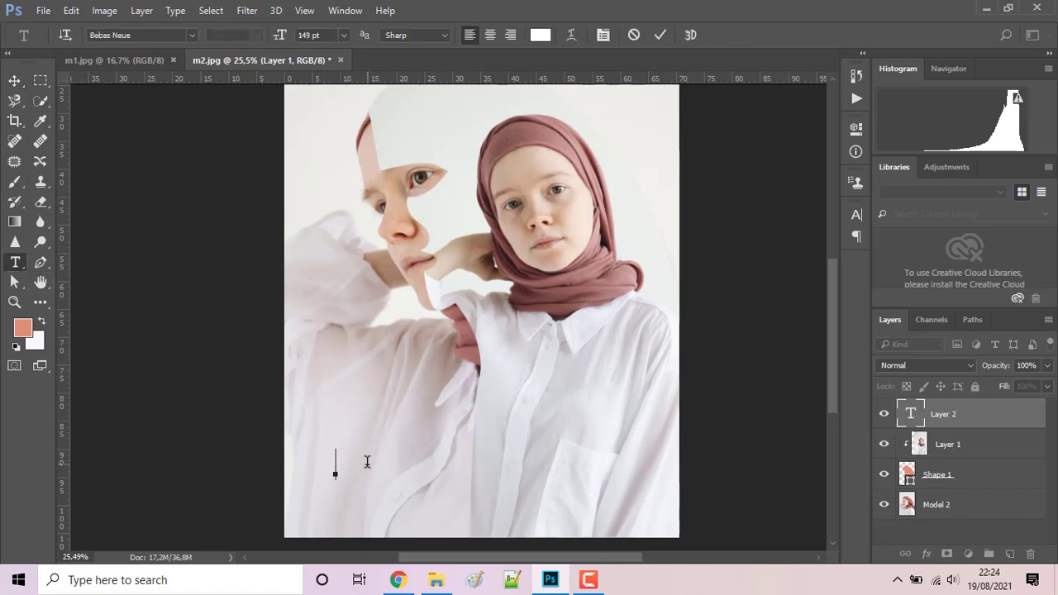
text(T)
text(REND )
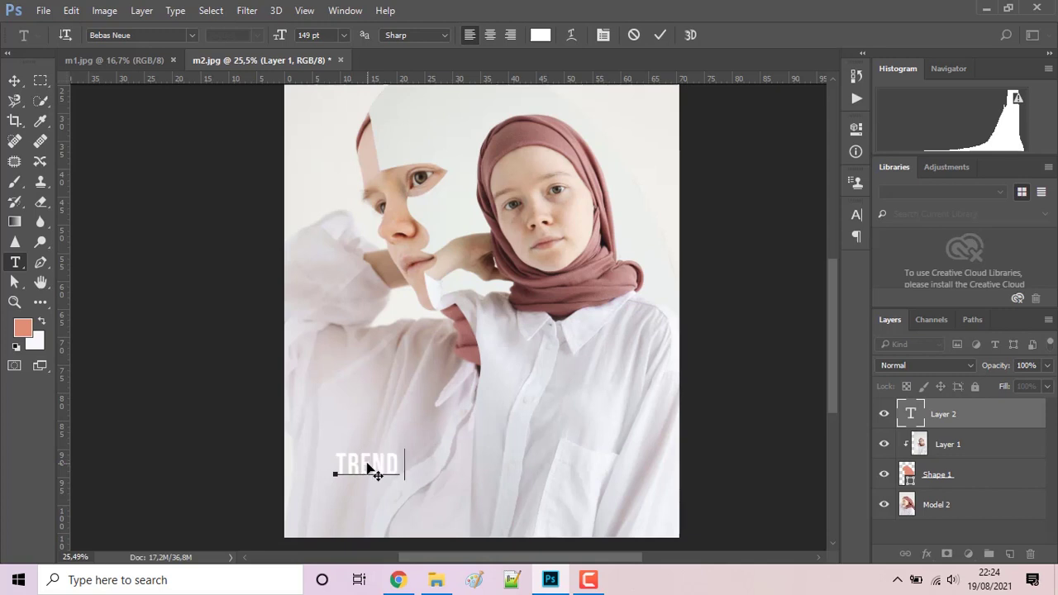
text(FASHI)
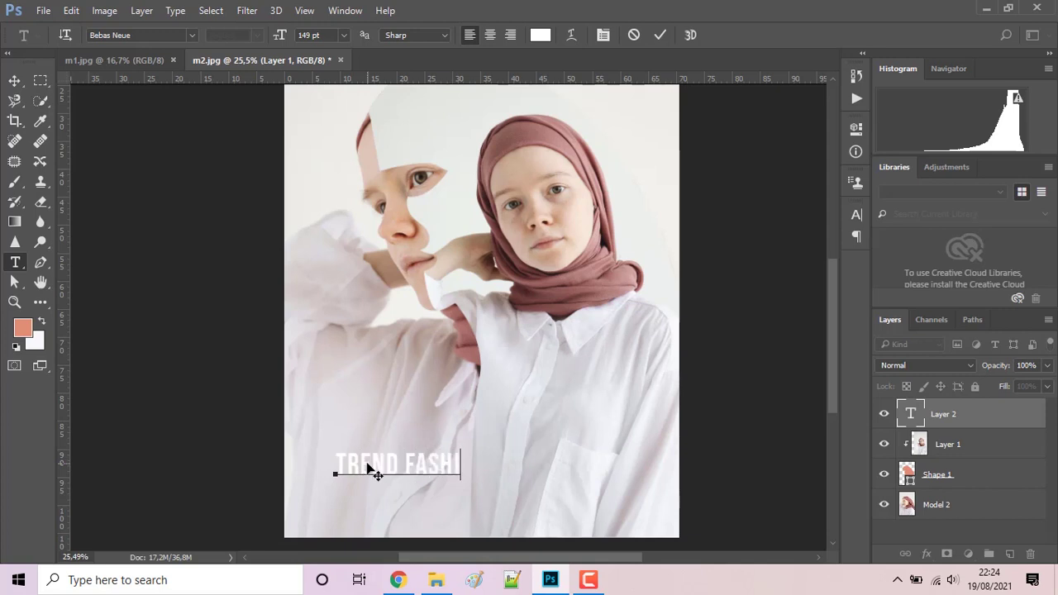
text(ON)
key(ctrl+a)
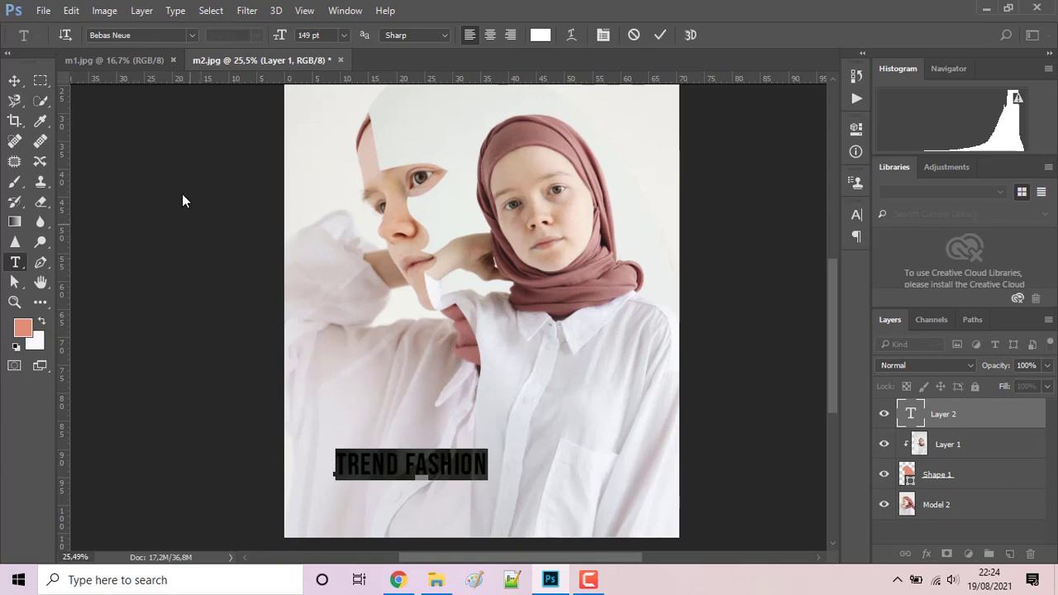
click(192, 34)
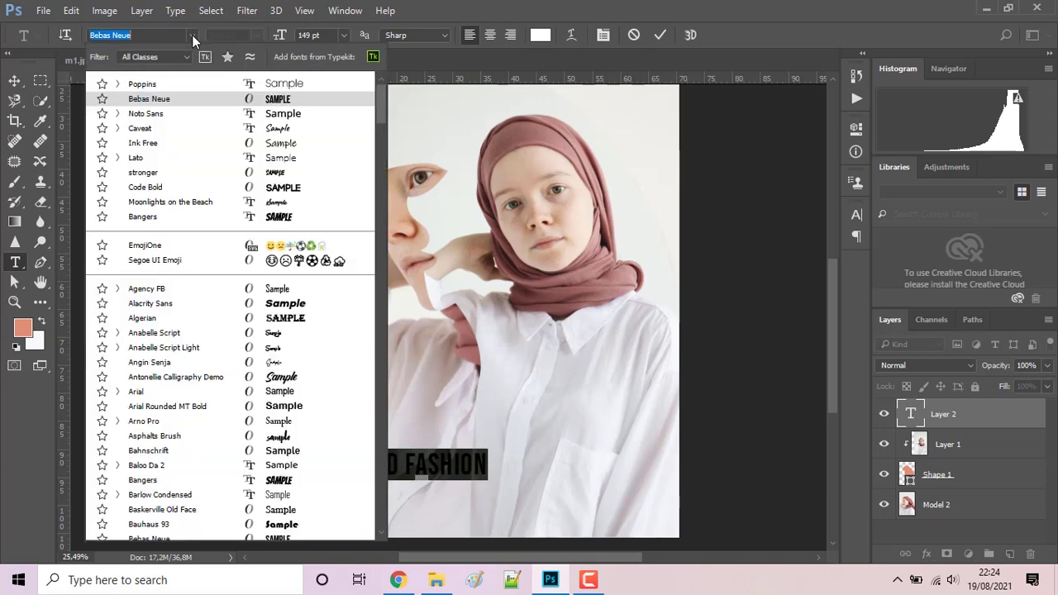
click(203, 130)
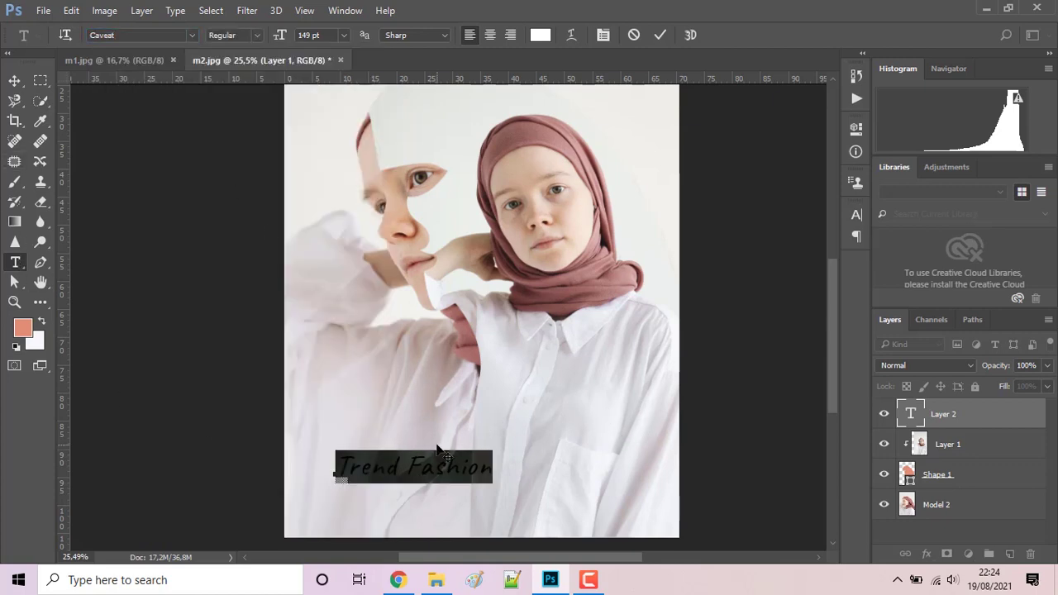
Step: Extend the caption to 'Trend Fashion Young Life' and nudge it up and left
click(521, 467)
text(Y)
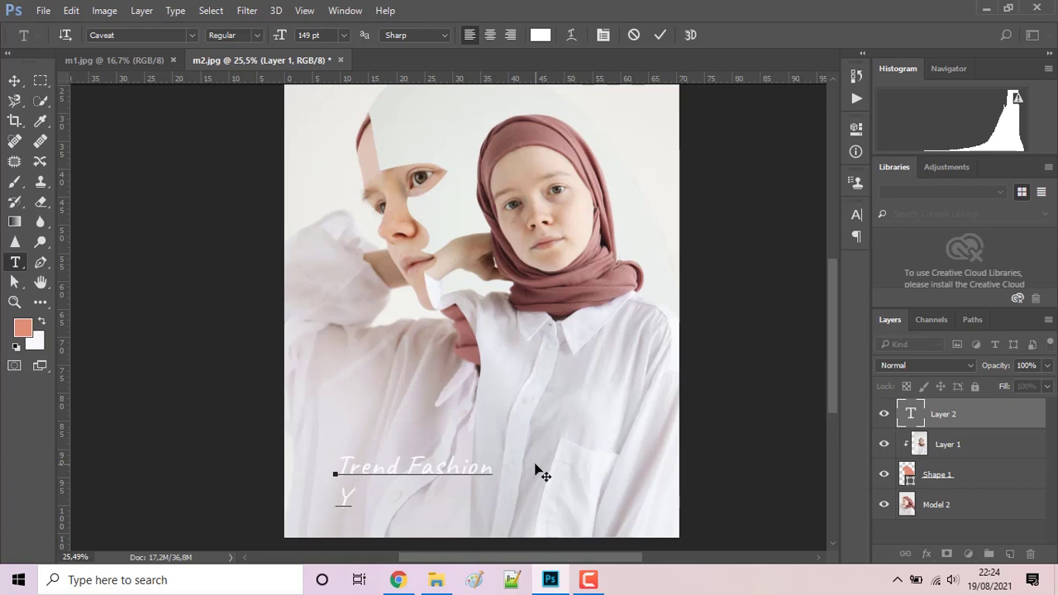
text(oun)
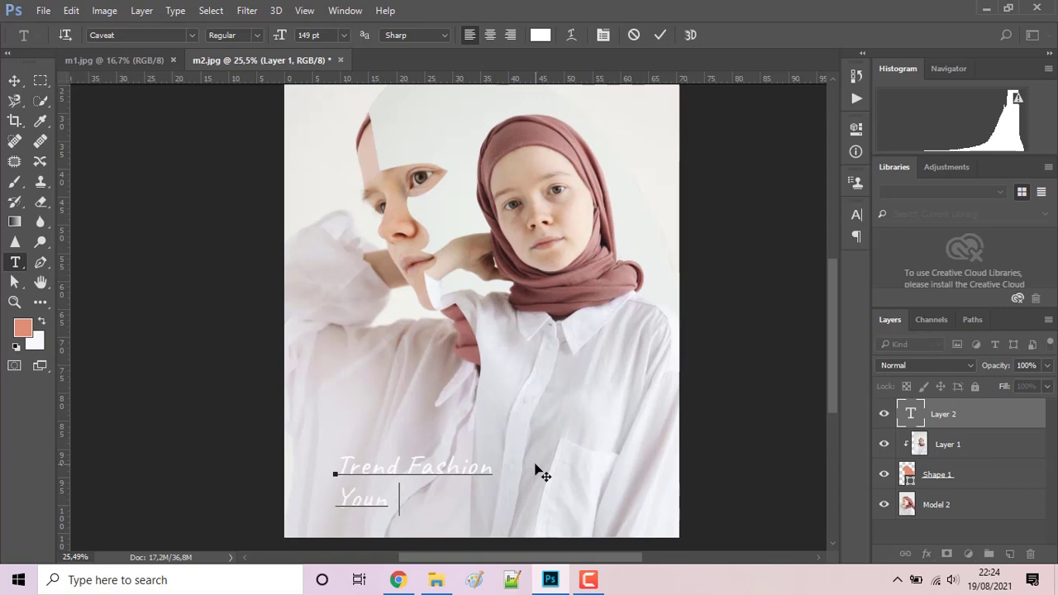
text(g)
text( Life)
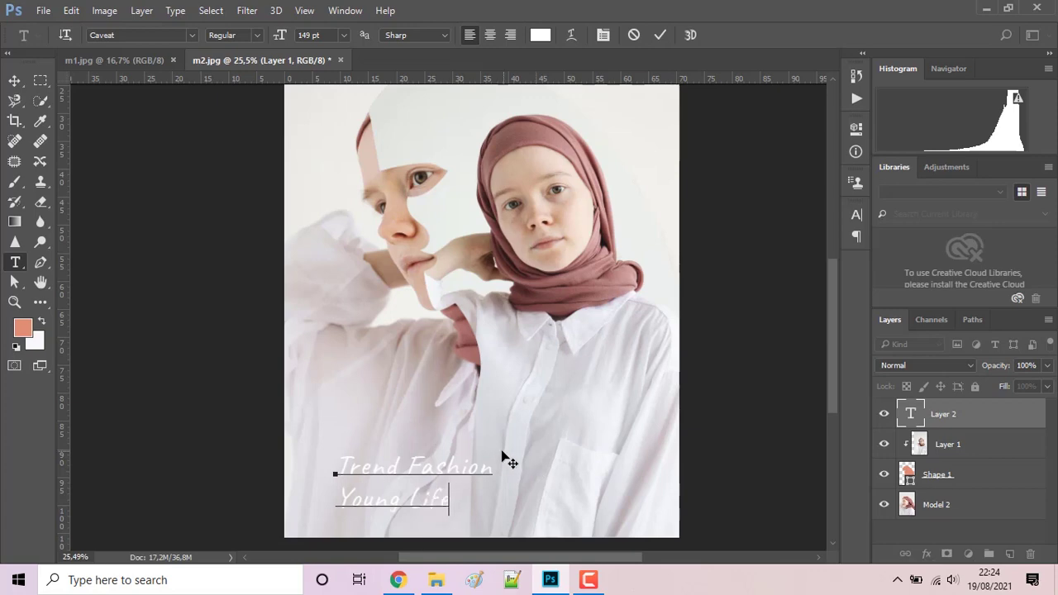
click(15, 81)
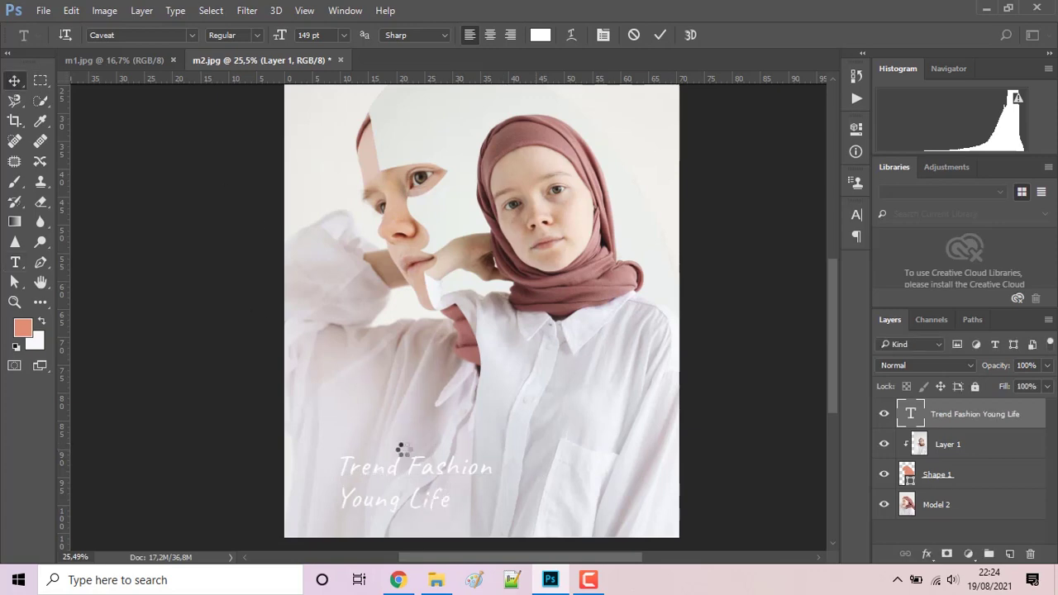
drag(406, 441, 391, 446)
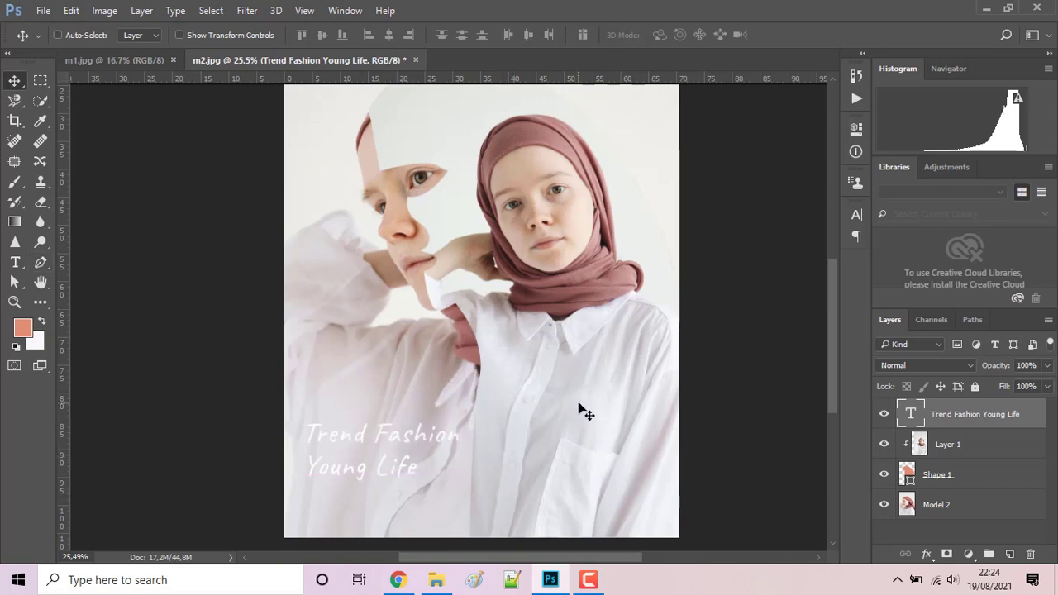
Step: Scroll up to the empty top of the poster with the Type tool ready
scroll(491, 312, up, 2)
scroll(491, 313, up, 1)
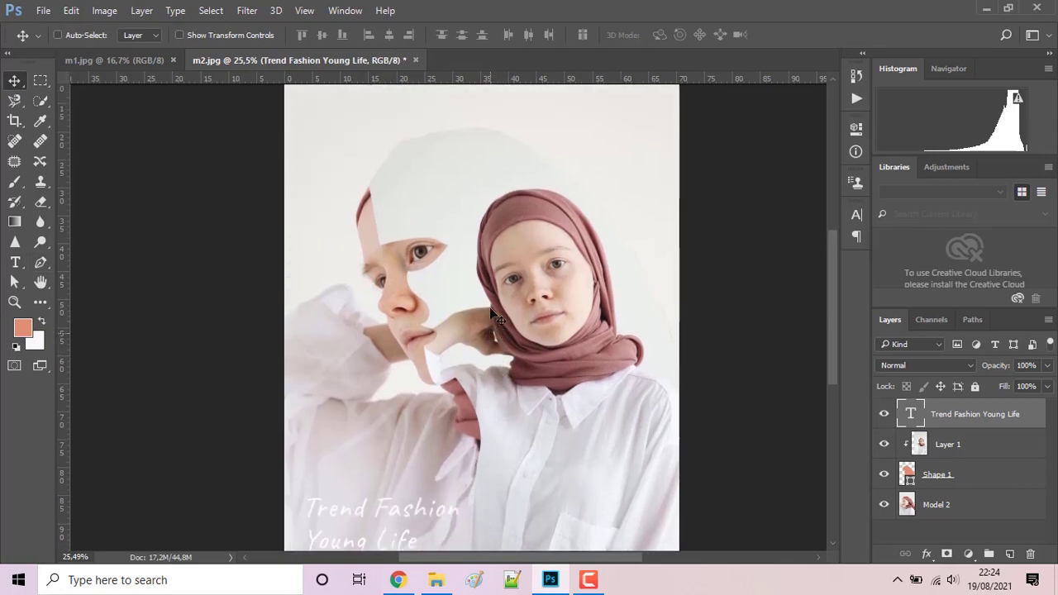
scroll(490, 310, up, 1)
scroll(491, 310, up, 1)
scroll(490, 312, up, 1)
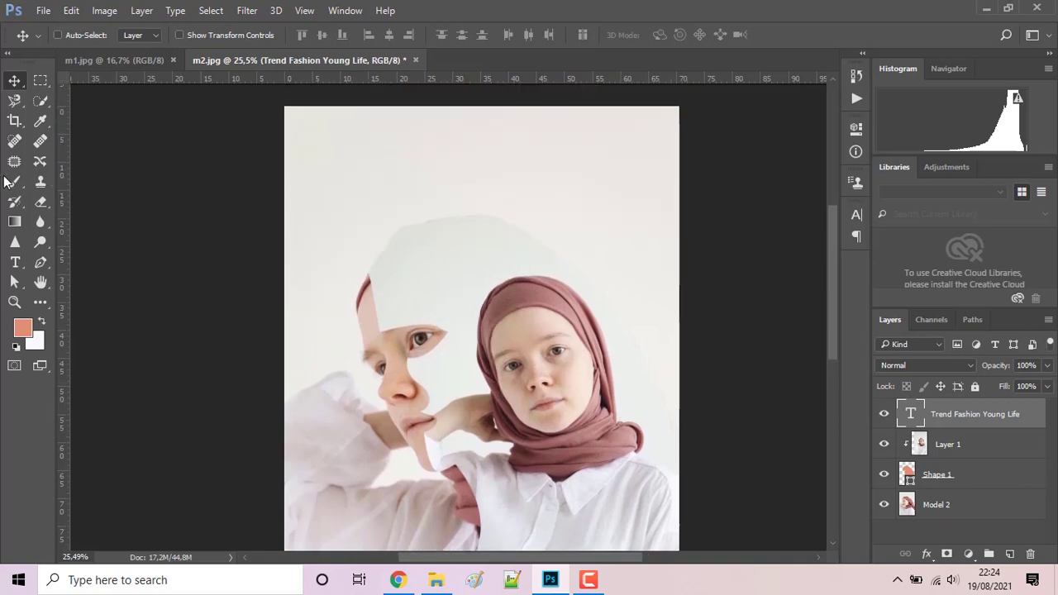
click(15, 262)
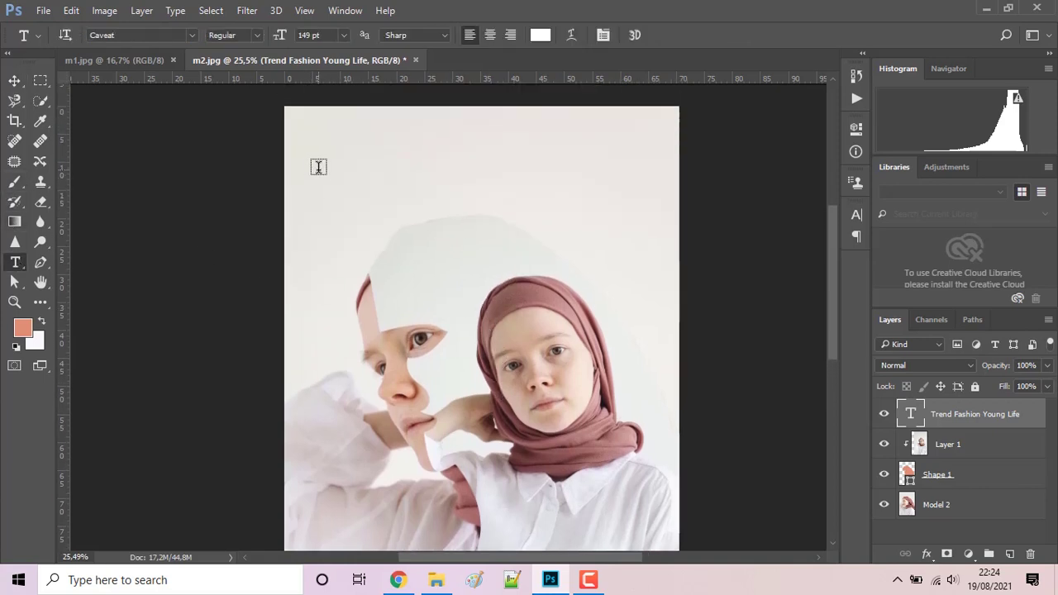
Step: Type 'Natural Life' near the top and move the caption to the top right
click(318, 167)
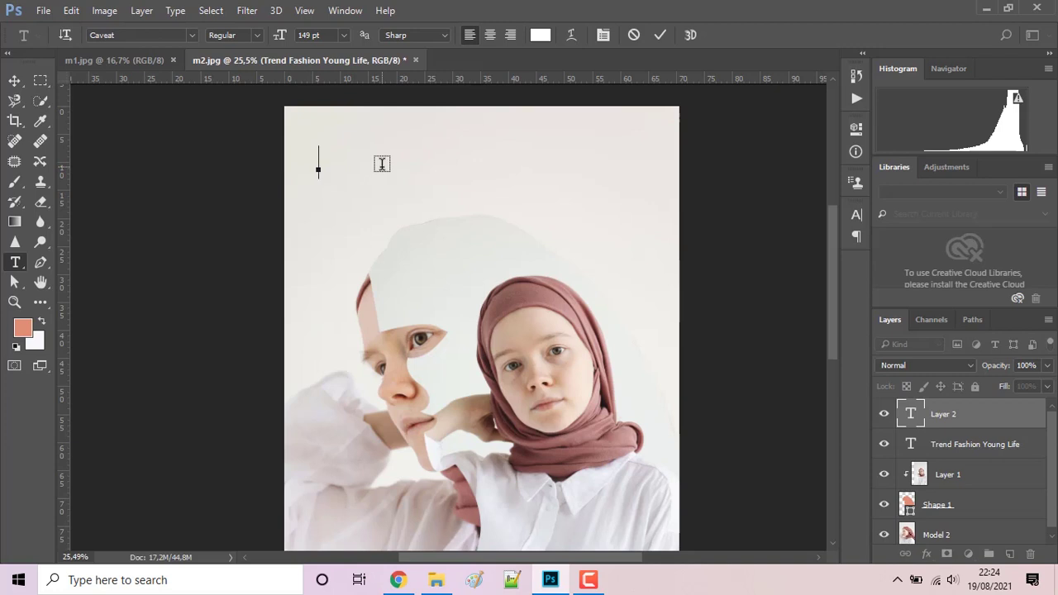
text(Ak )
text(ra)
text(l L)
text(if)
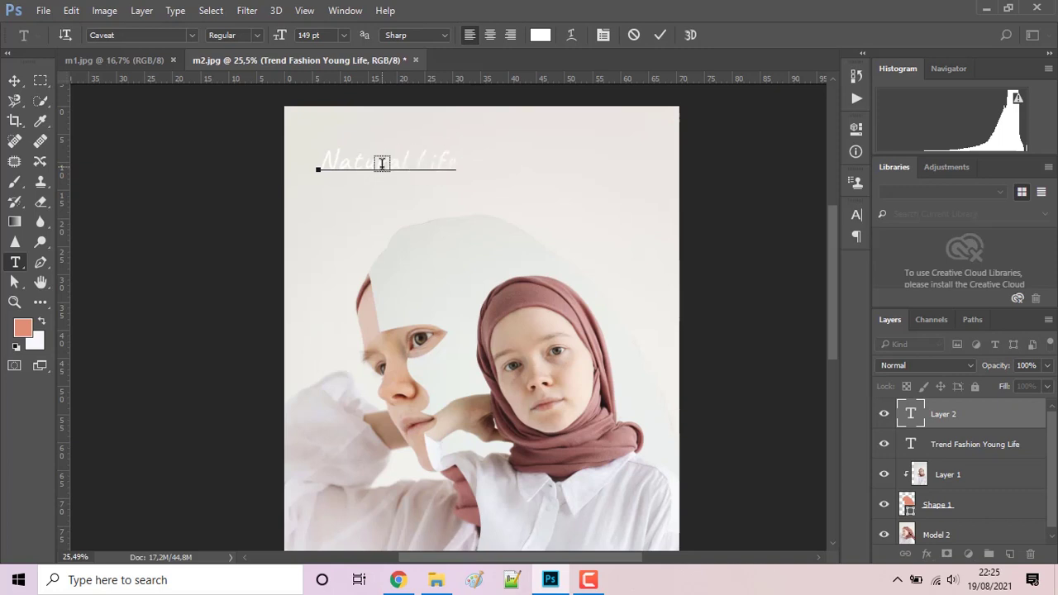
text(e)
key(ctrl+a)
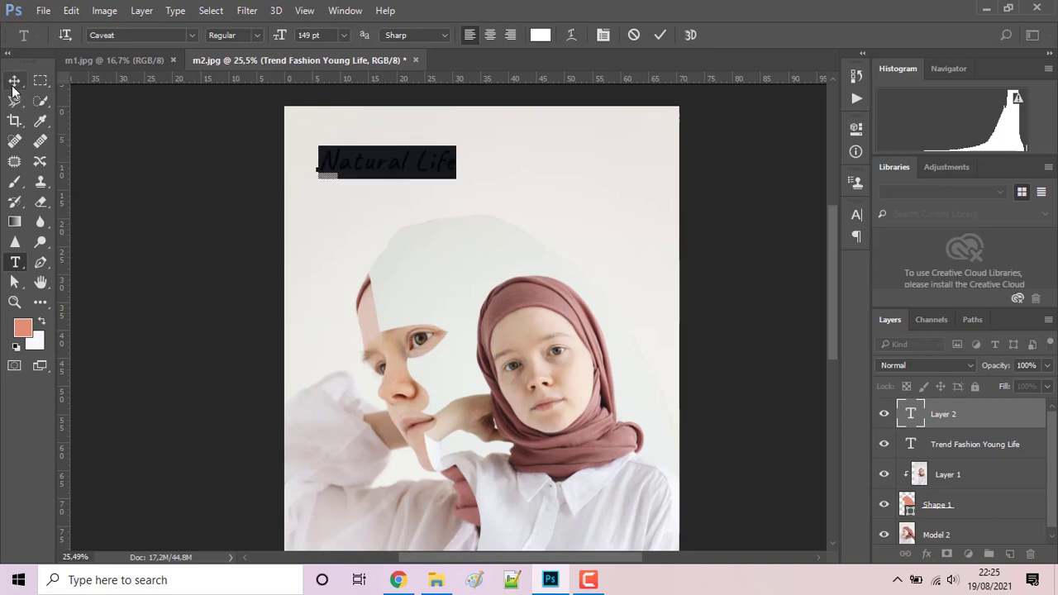
click(14, 83)
mouse_move(401, 174)
mouse_down()
mouse_move(376, 157)
mouse_move(597, 152)
mouse_up()
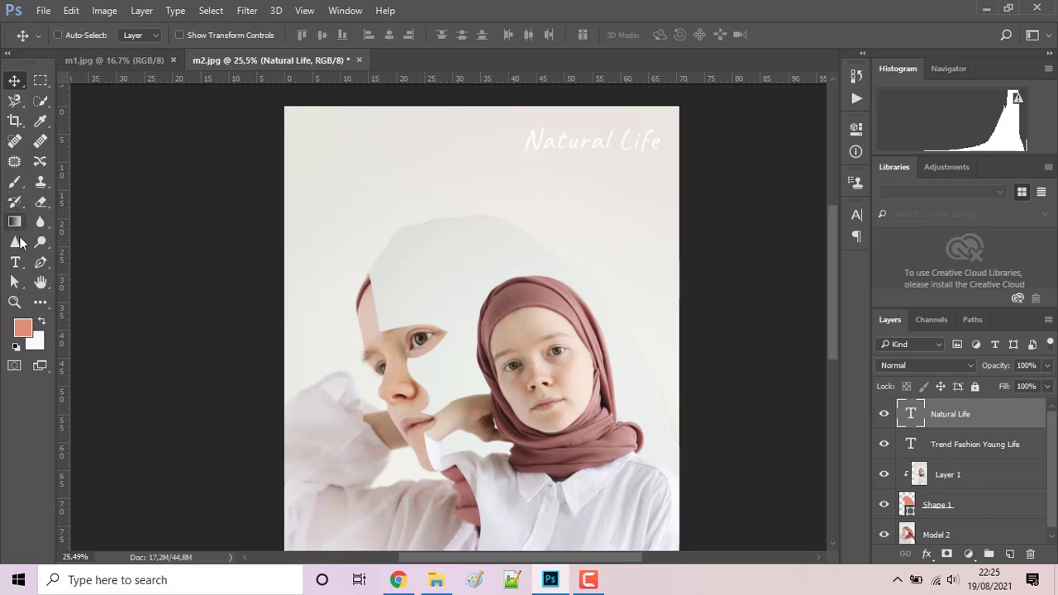
click(39, 303)
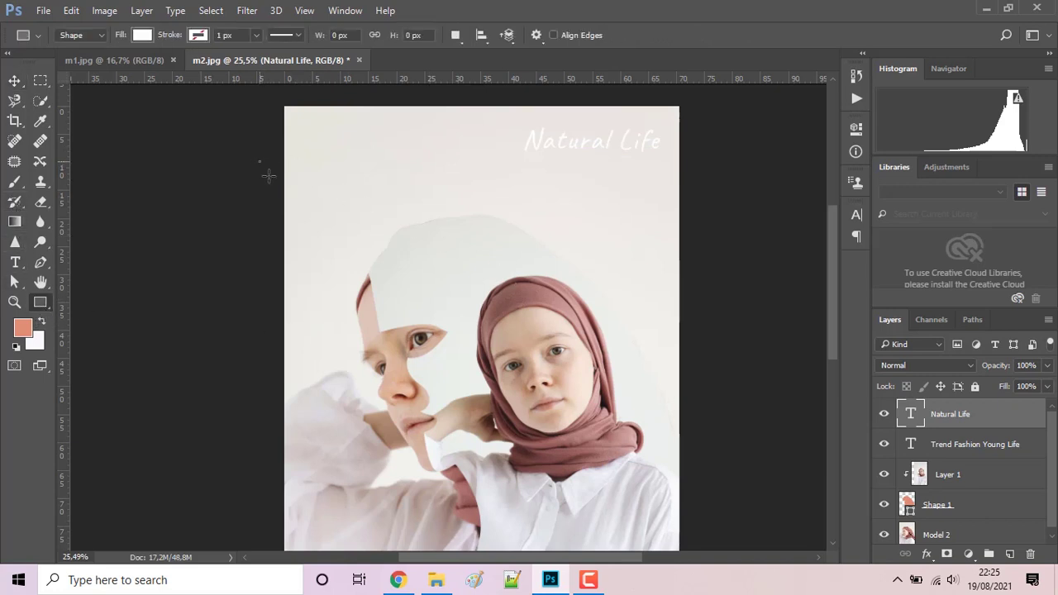
Step: Draw a rectangle over the upper-left area with a salmon 6.99 px stroke
drag(269, 175, 443, 310)
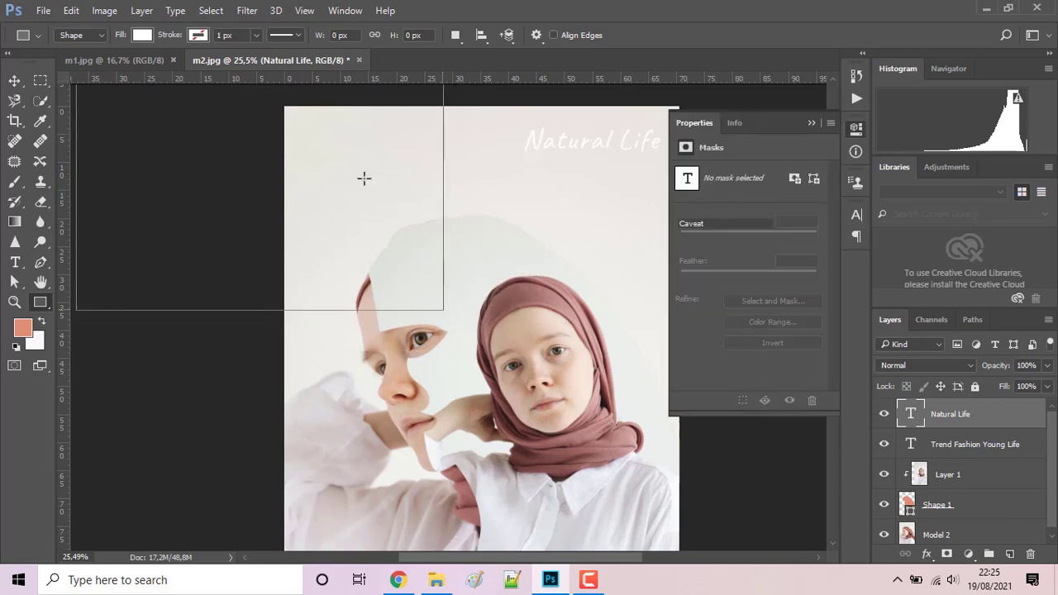
click(201, 38)
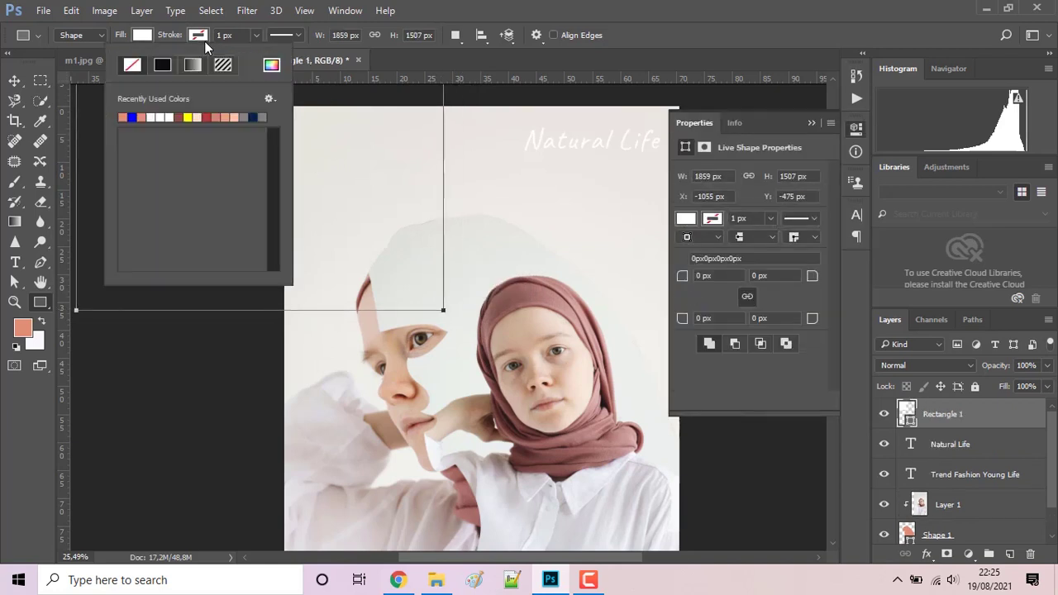
click(122, 117)
click(254, 35)
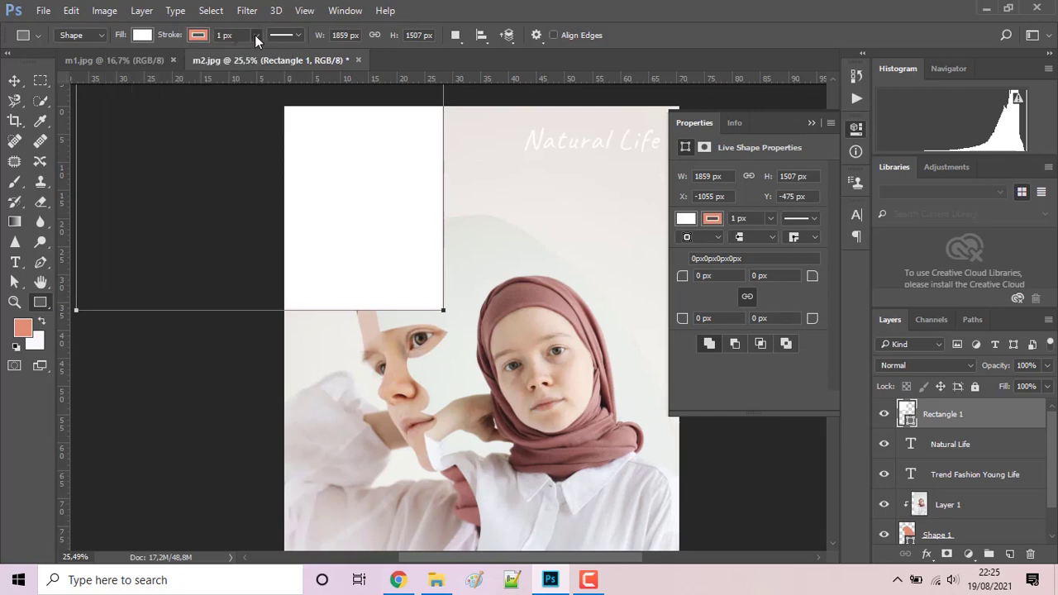
click(255, 35)
drag(255, 51, 263, 56)
click(145, 37)
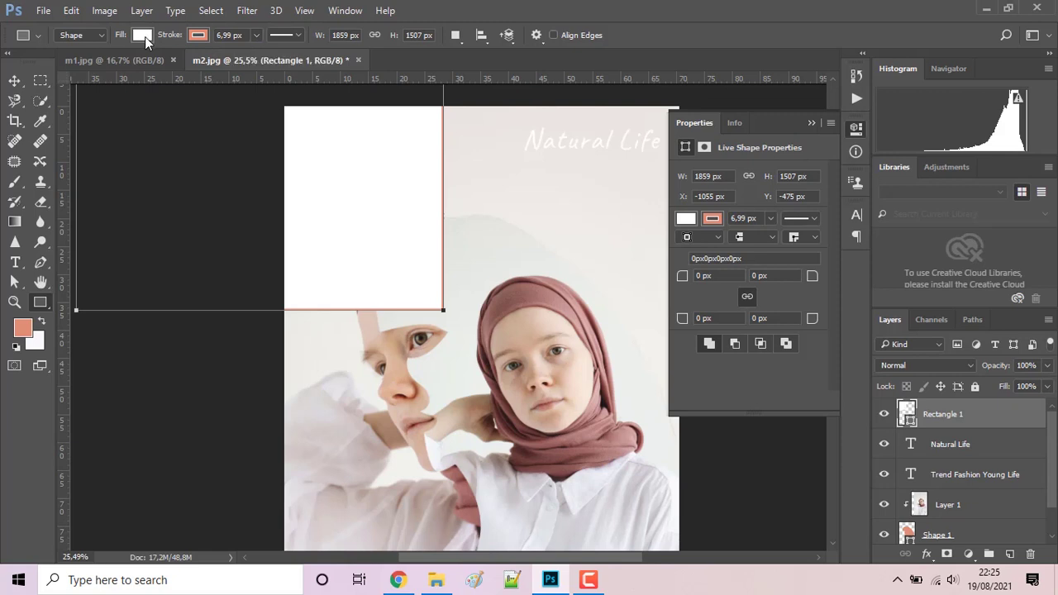
Step: Remove the rectangle's fill and close the Properties panel
click(139, 35)
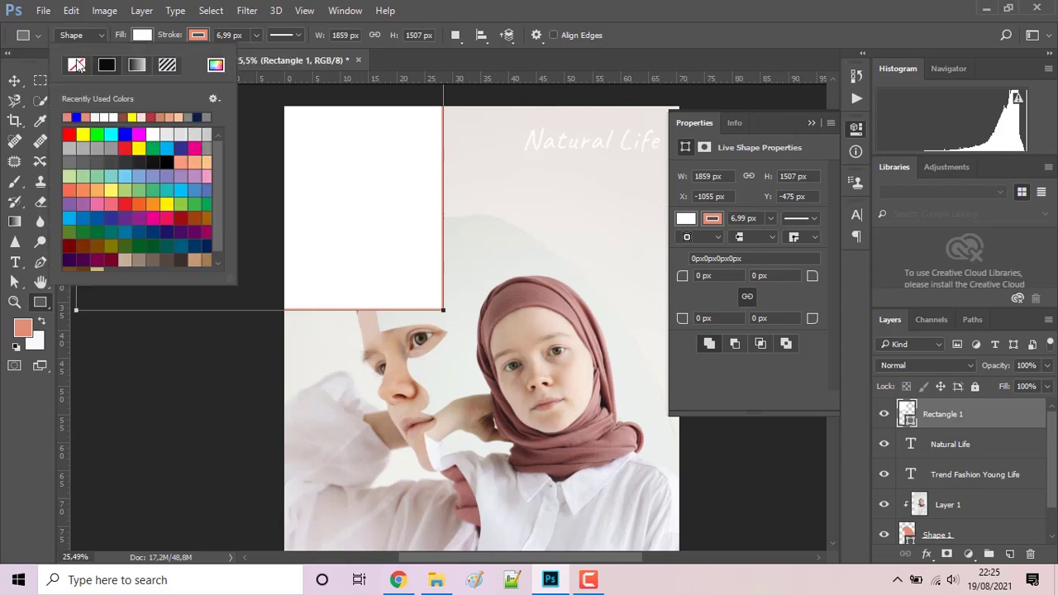
click(77, 65)
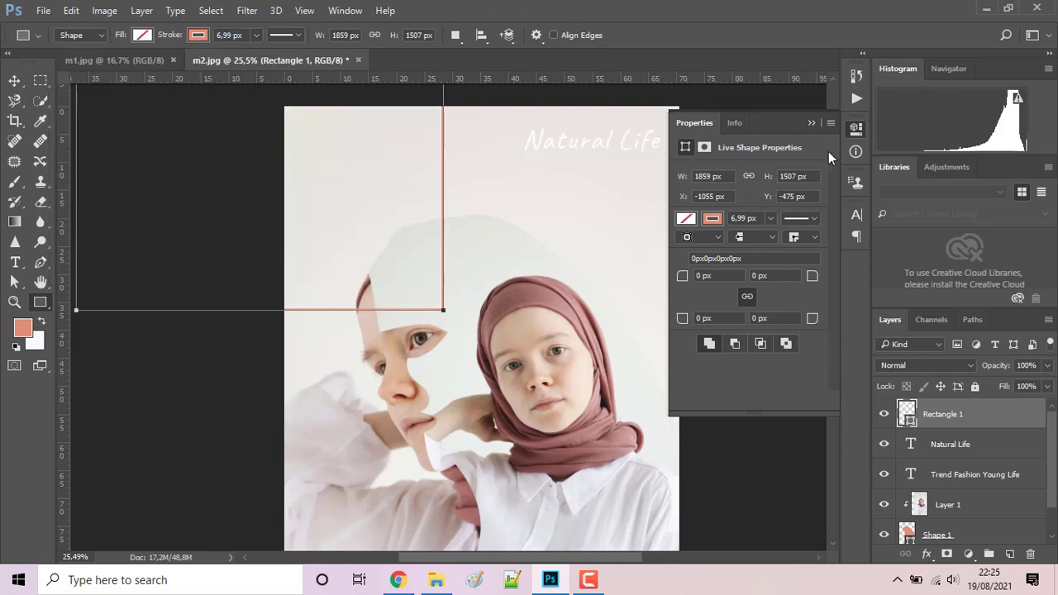
click(810, 123)
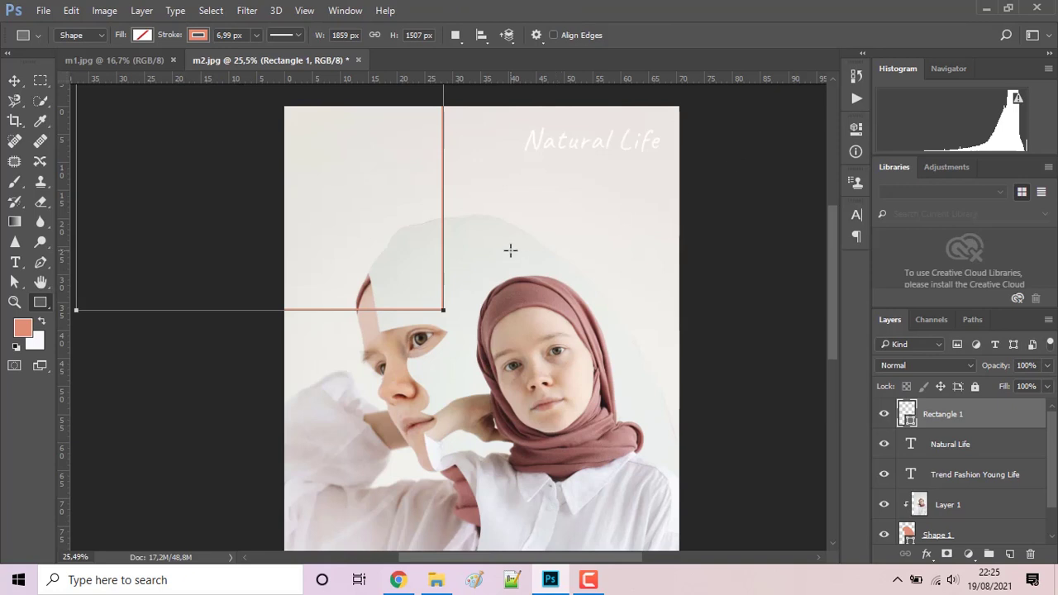
scroll(510, 250, down, 1)
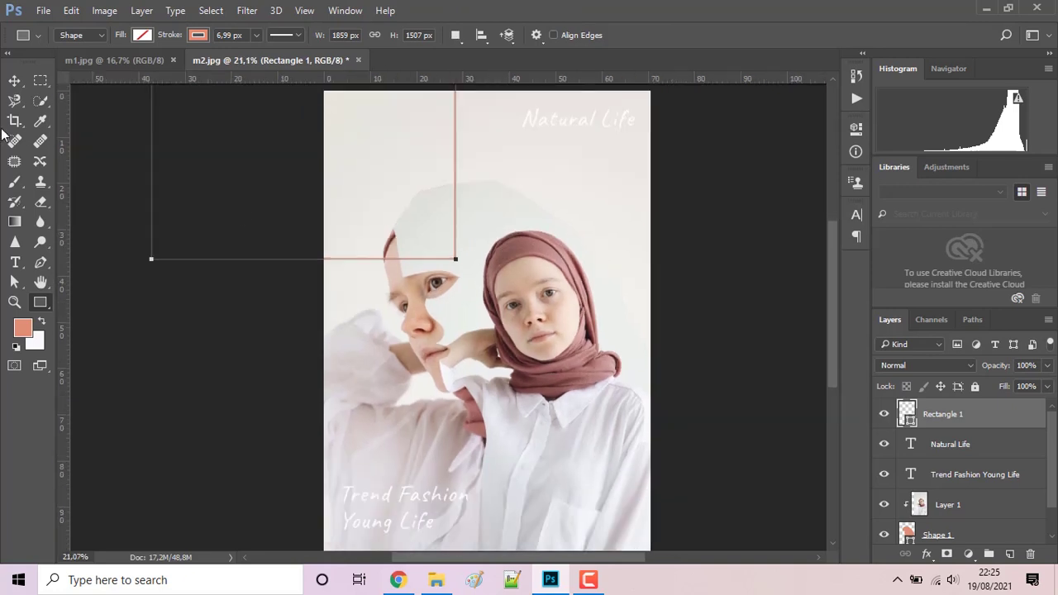
Step: Move the salmon frame onto the photo, stretch it to 163.3% height, and shift it over the faces
click(14, 80)
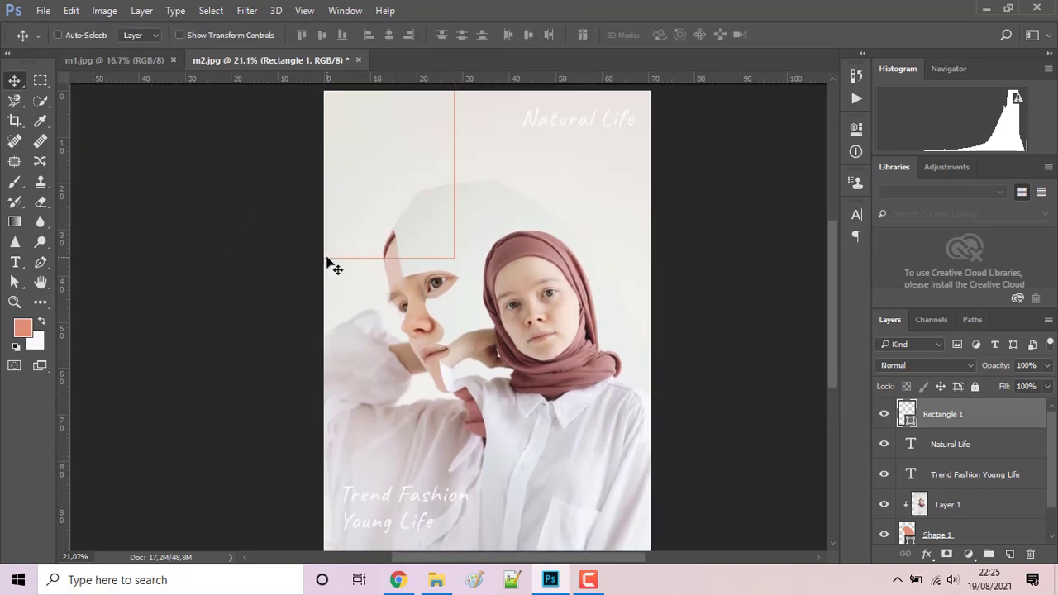
drag(329, 262, 473, 467)
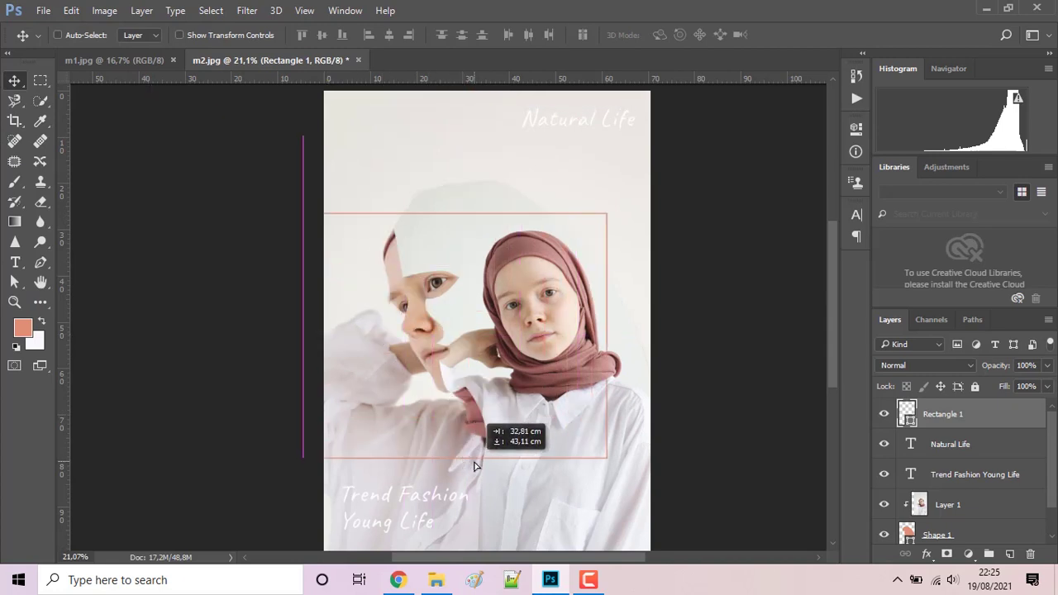
click(180, 35)
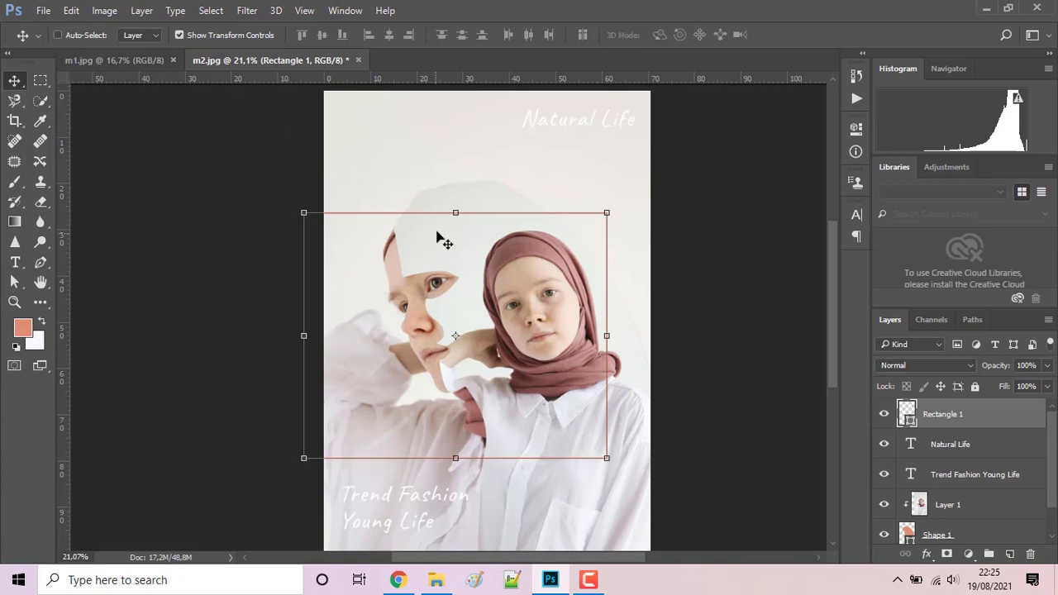
drag(449, 146, 448, 141)
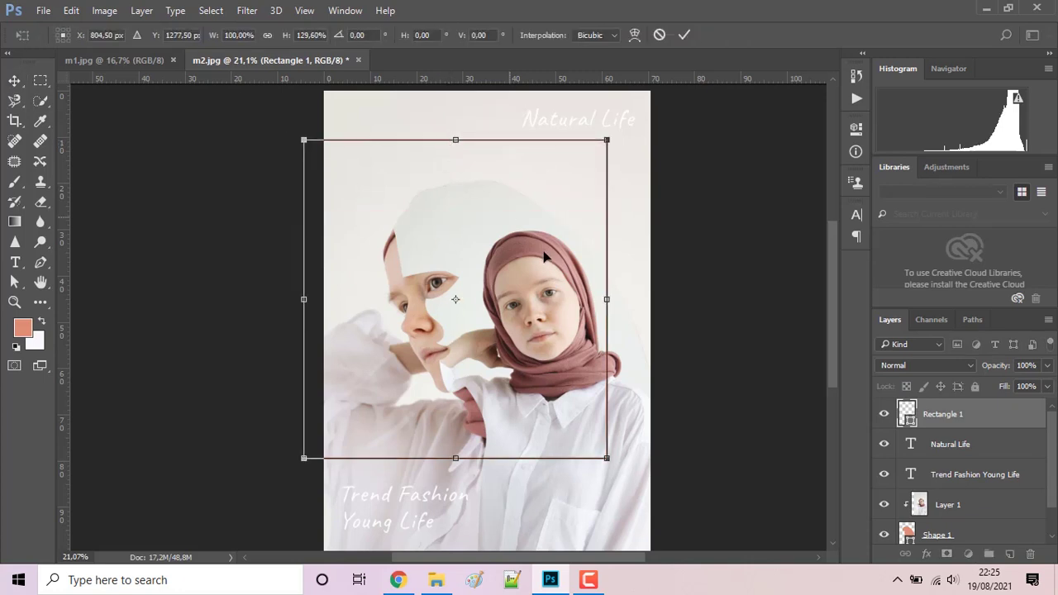
scroll(537, 372, down, 3)
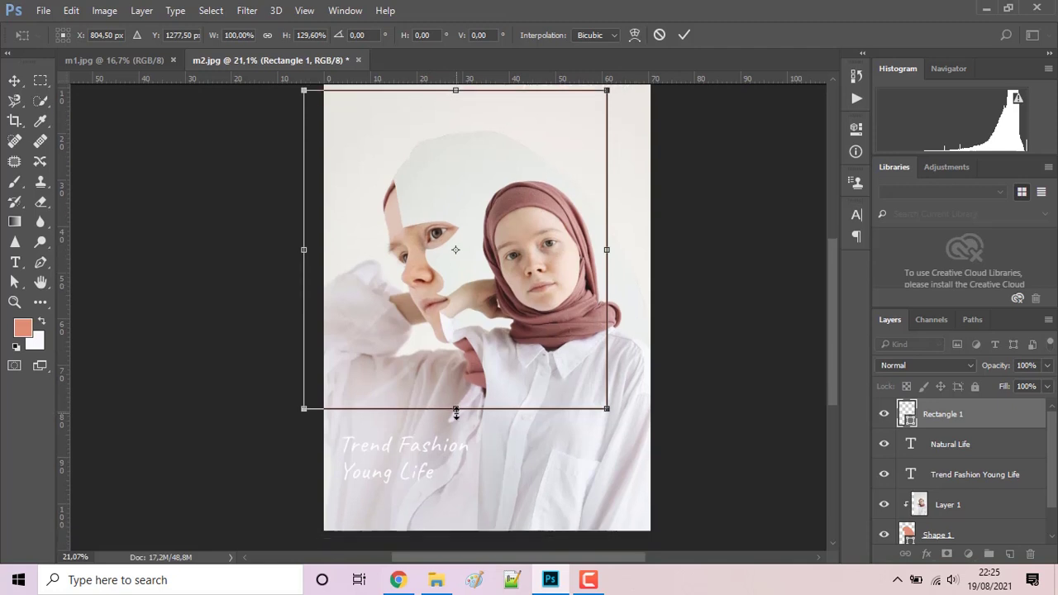
drag(456, 410, 466, 495)
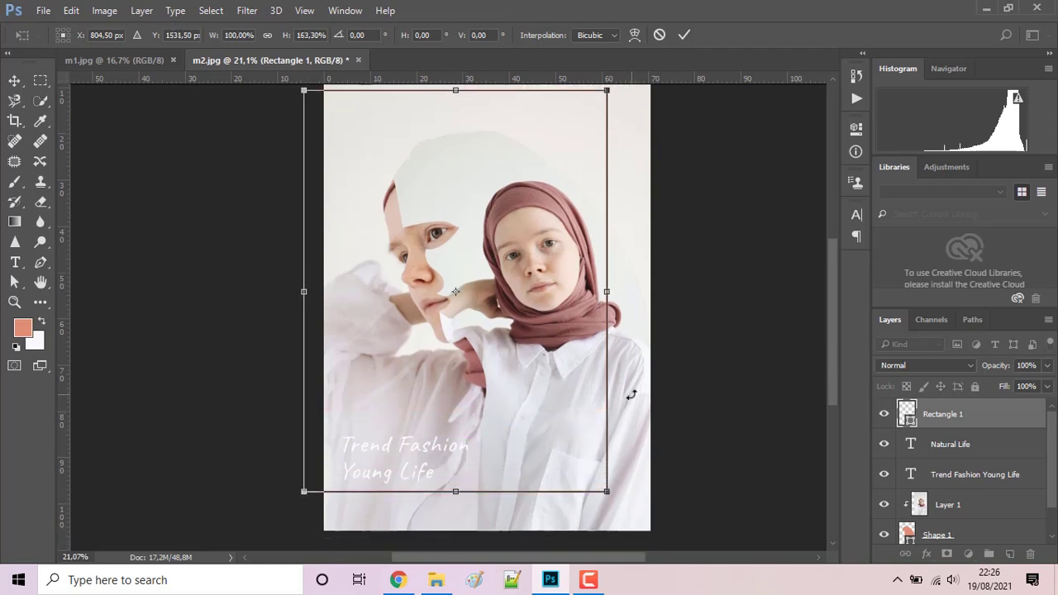
scroll(715, 174, up, 2)
click(684, 35)
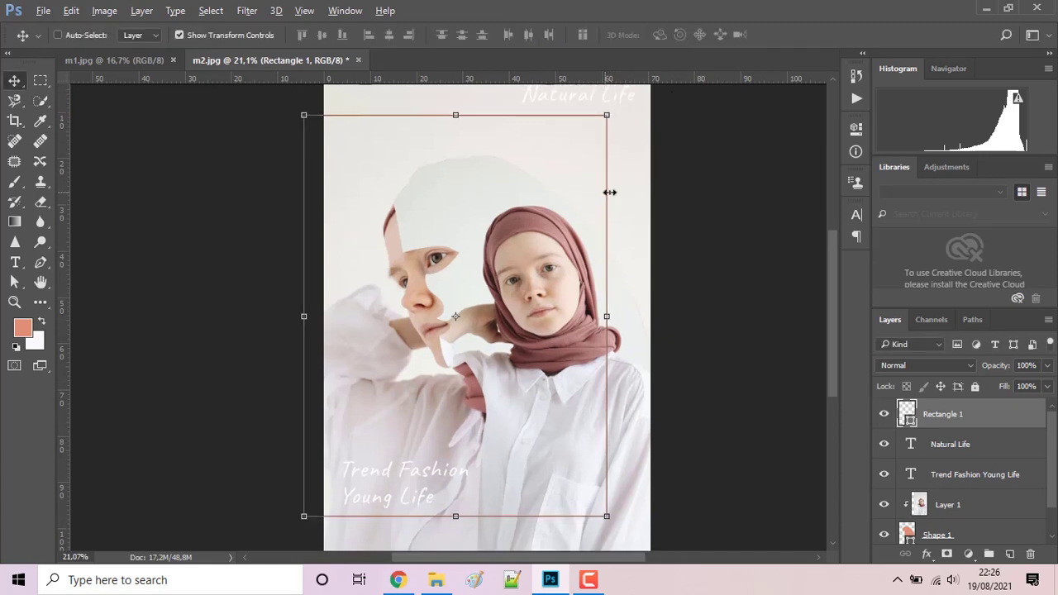
drag(610, 192, 673, 236)
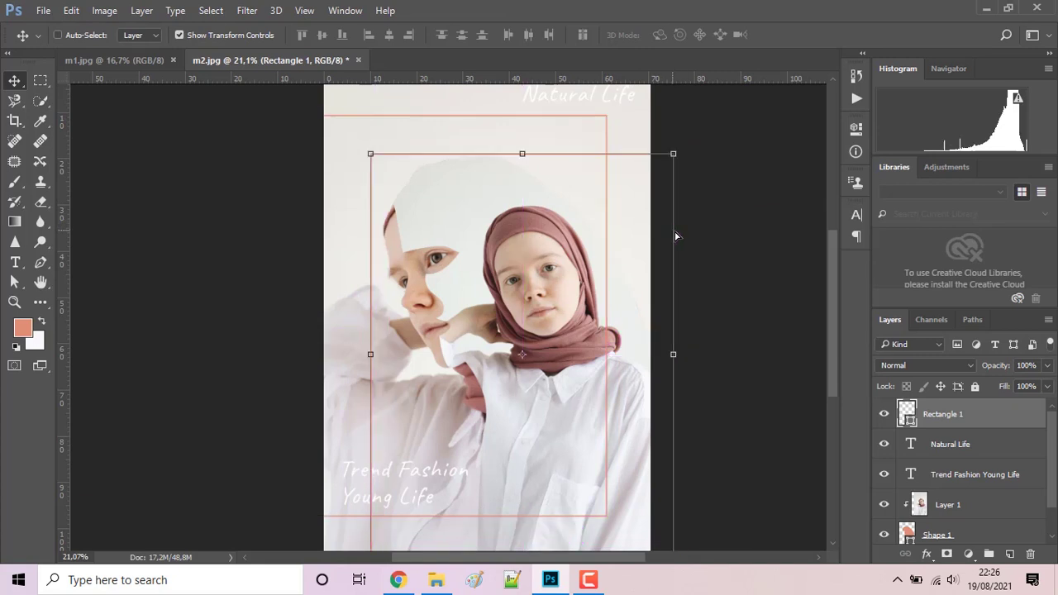